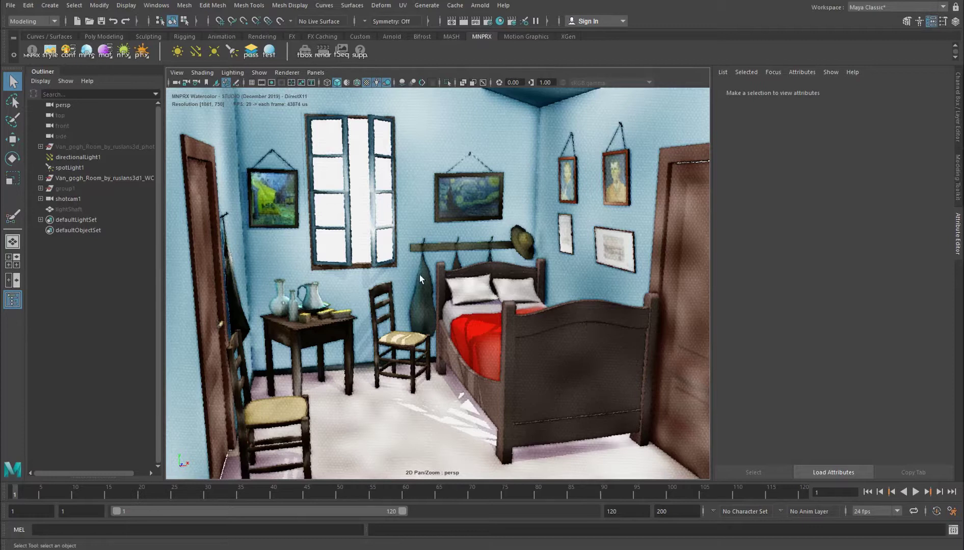
# Examine the watercolor-styled bedroom from several angles, and select and frame the mesh of jugs and bottles on the table
pyautogui.keyDown('alt'); pyautogui.moveTo(420, 276); pyautogui.dragTo(440, 299); pyautogui.keyUp('alt')
pyautogui.scroll(2, 440, 300)
pyautogui.keyDown('alt'); pyautogui.moveTo(443, 293); pyautogui.dragTo(443, 319, button='middle'); pyautogui.keyUp('alt')
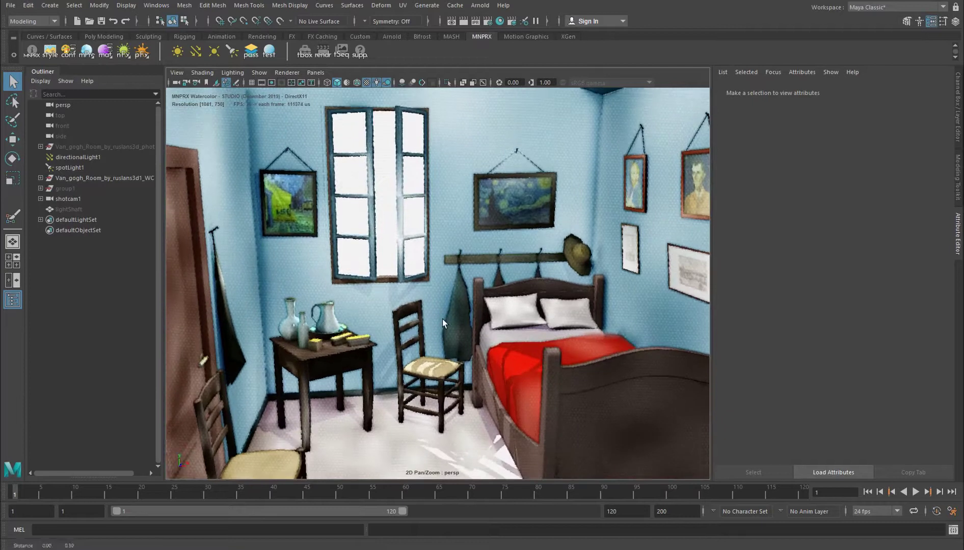
pyautogui.keyDown('alt'); pyautogui.moveTo(442, 320); pyautogui.dragTo(417, 306, button='right'); pyautogui.keyUp('alt')
pyautogui.keyDown('alt'); pyautogui.moveTo(418, 306); pyautogui.dragTo(428, 292); pyautogui.keyUp('alt')
pyautogui.keyDown('alt'); pyautogui.moveTo(395, 226); pyautogui.dragTo(387, 249); pyautogui.keyUp('alt')
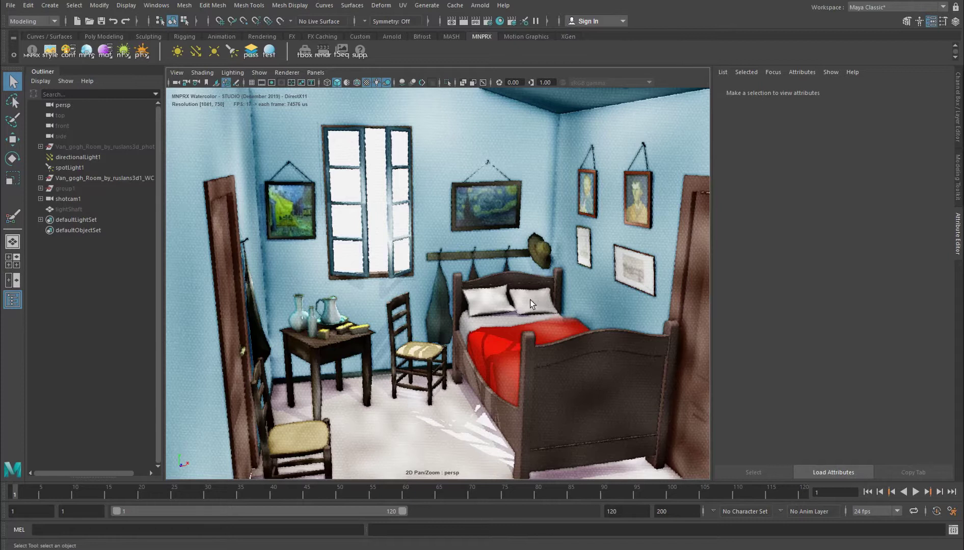
pyautogui.scroll(3, 527, 300)
pyautogui.click(330, 314)
pyautogui.press('f')
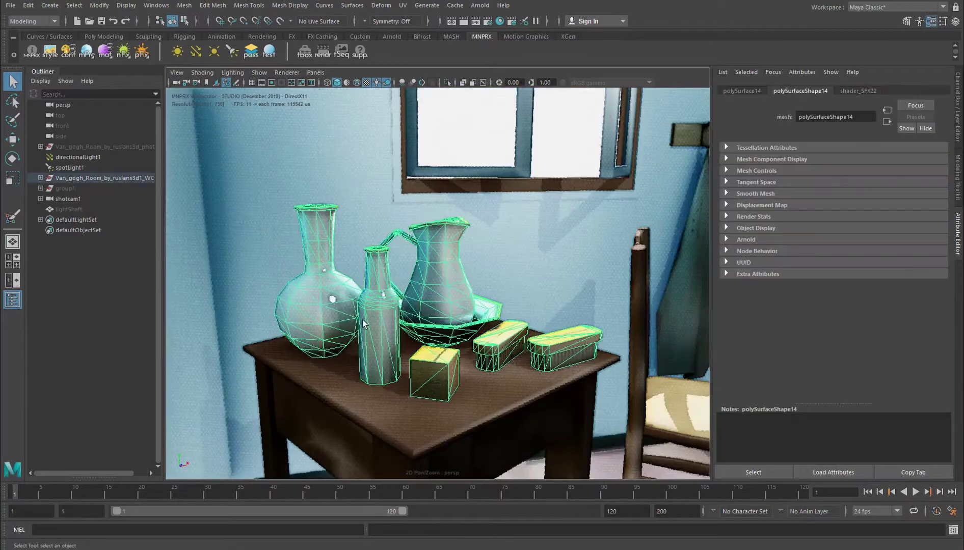
pyautogui.keyDown('alt'); pyautogui.moveTo(453, 331); pyautogui.dragTo(509, 314); pyautogui.keyUp('alt')
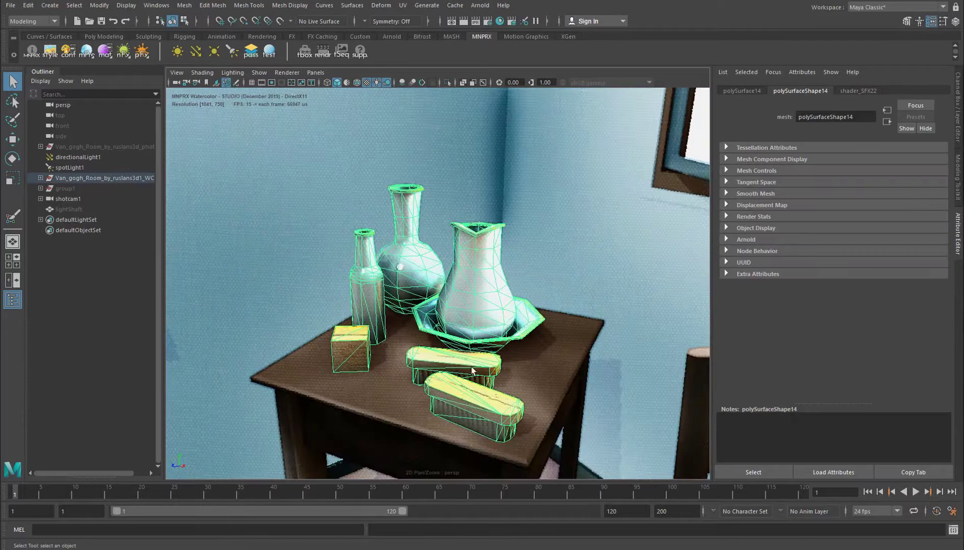
pyautogui.keyDown('alt'); pyautogui.moveTo(448, 283); pyautogui.dragTo(496, 320); pyautogui.keyUp('alt')
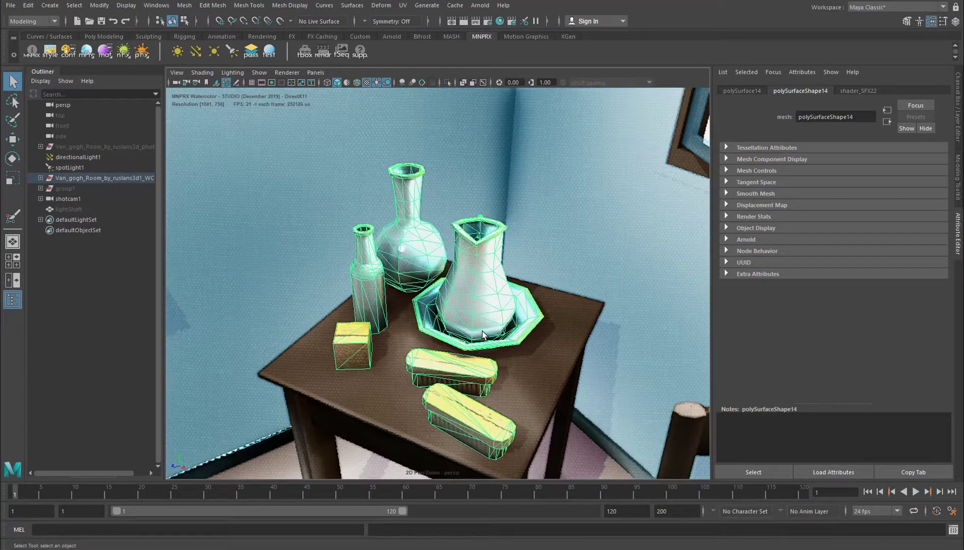
pyautogui.keyDown('alt'); pyautogui.moveTo(586, 318); pyautogui.dragTo(505, 335); pyautogui.keyUp('alt')
pyautogui.keyDown('alt'); pyautogui.moveTo(435, 335); pyautogui.dragTo(492, 306); pyautogui.keyUp('alt')
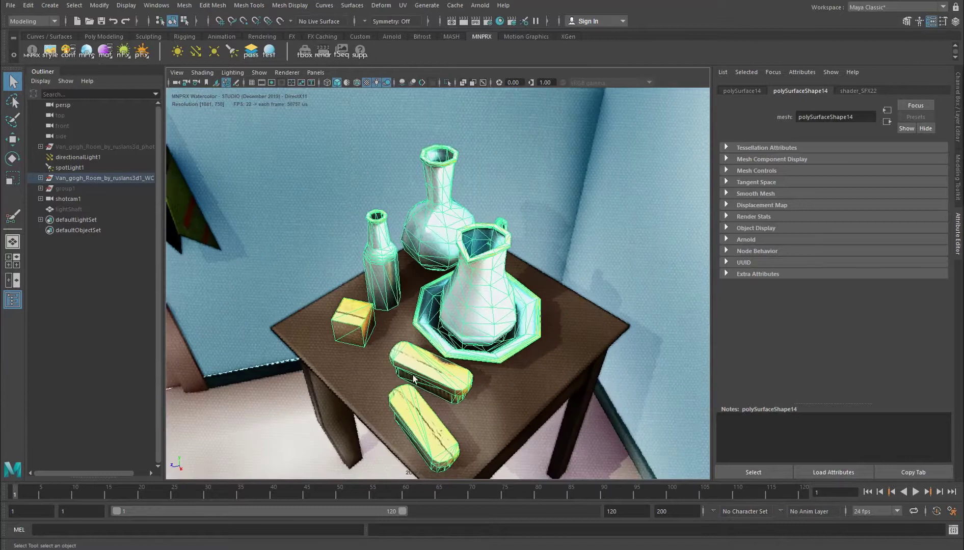
# Highlight the pillow, bed, coat rack and room wall meshes to inspect them, and clear the selection
pyautogui.scroll(-5, 470, 263)
pyautogui.keyDown('alt'); pyautogui.moveTo(406, 316); pyautogui.dragTo(570, 306); pyautogui.keyUp('alt')
pyautogui.keyDown('alt'); pyautogui.moveTo(570, 306); pyautogui.dragTo(509, 276, button='middle'); pyautogui.keyUp('alt')
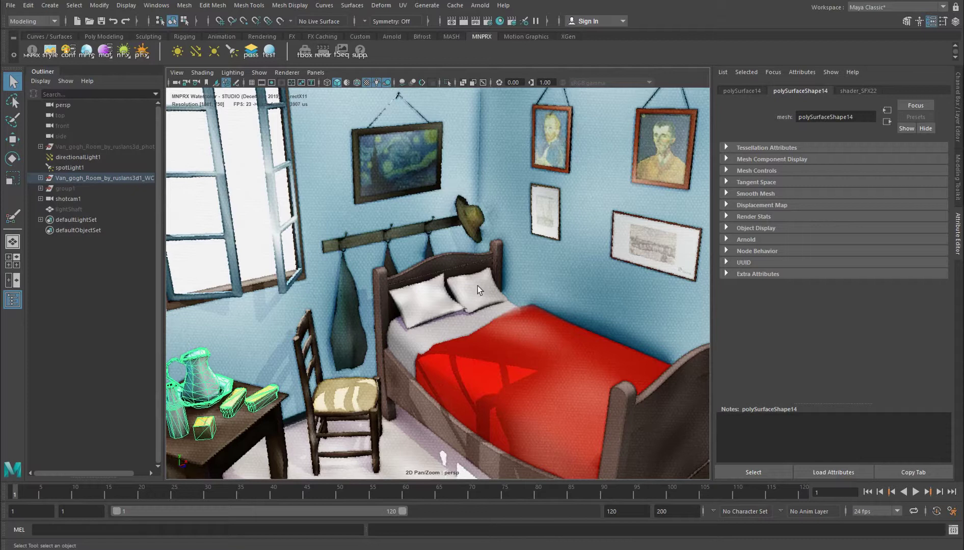
pyautogui.click(434, 303)
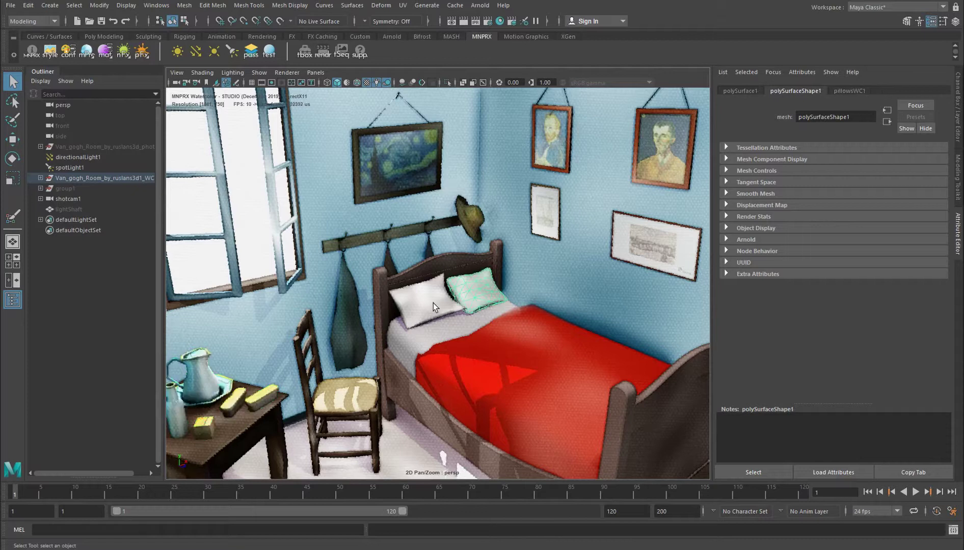
pyautogui.keyDown('shift'); pyautogui.click(451, 258); pyautogui.keyUp('shift')
pyautogui.keyDown('shift'); pyautogui.click(428, 242); pyautogui.keyUp('shift')
pyautogui.keyDown('shift'); pyautogui.click(468, 146); pyautogui.keyUp('shift')
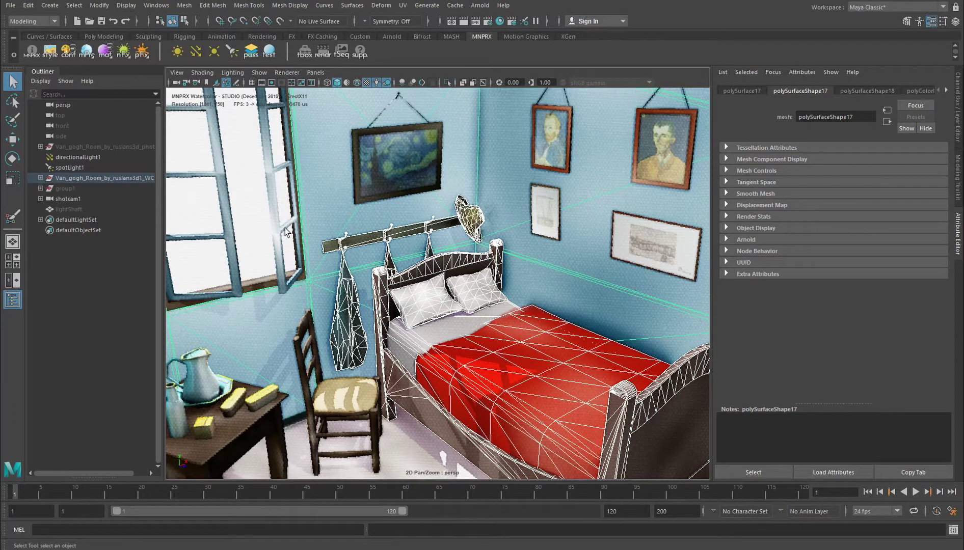
pyautogui.scroll(-1, 401, 250)
pyautogui.scroll(2, 415, 247)
pyautogui.keyDown('alt'); pyautogui.moveTo(429, 261); pyautogui.dragTo(373, 251); pyautogui.keyUp('alt')
pyautogui.click(243, 206)
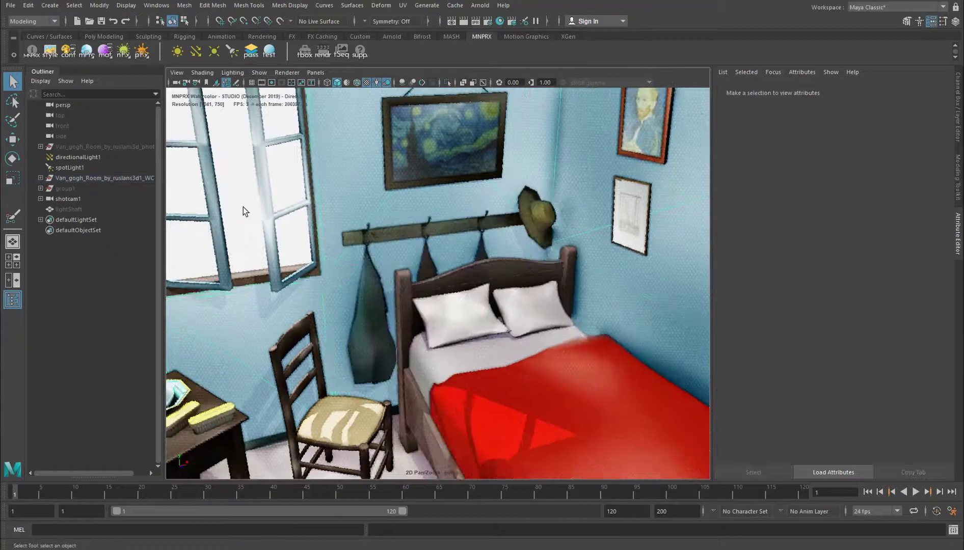
# Create a polygon sphere and raise it into the middle of the room, in front of the bed and window
pyautogui.scroll(-3, 460, 290)
pyautogui.keyDown('alt'); pyautogui.moveTo(423, 263); pyautogui.dragTo(442, 291, button='middle'); pyautogui.keyUp('alt')
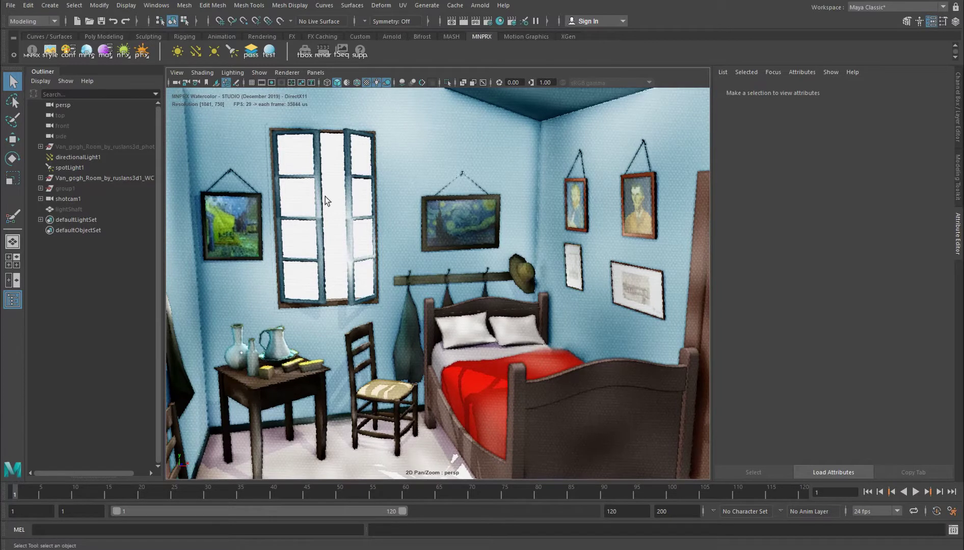
pyautogui.moveTo(331, 232)
pyautogui.keyDown('alt'); pyautogui.mouseDown(button='middle')
pyautogui.moveTo(334, 243)
pyautogui.moveTo(343, 234)
pyautogui.mouseUp(button='middle'); pyautogui.keyUp('alt')
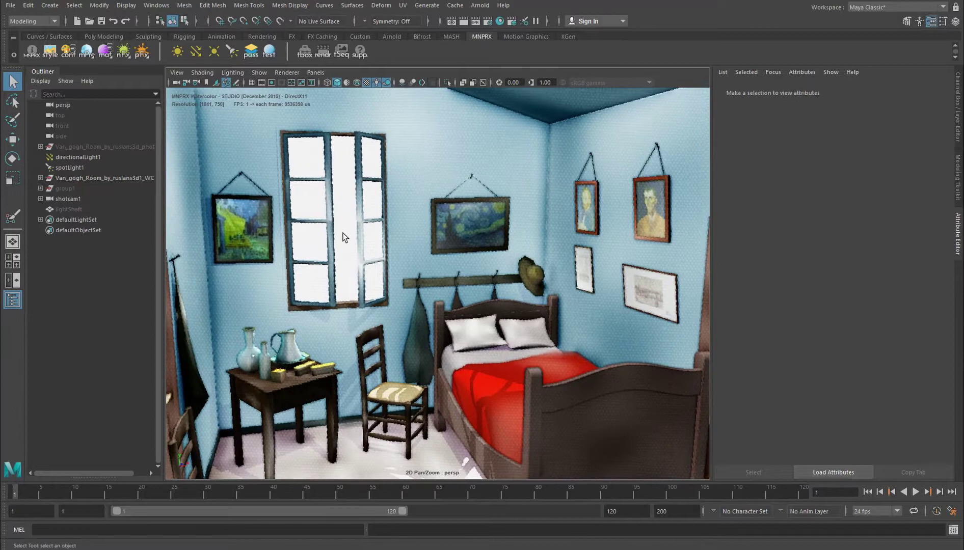
pyautogui.scroll(-3, 345, 232)
pyautogui.scroll(-2, 345, 236)
pyautogui.press('space')
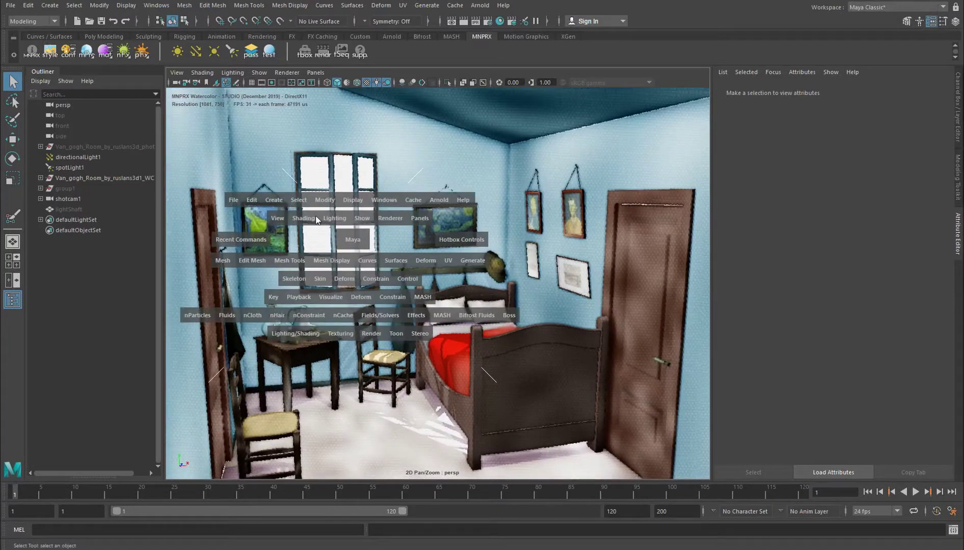
pyautogui.moveTo(270, 200); pyautogui.dragTo(418, 250)
pyautogui.press('w')
pyautogui.moveTo(390, 341); pyautogui.dragTo(422, 300)
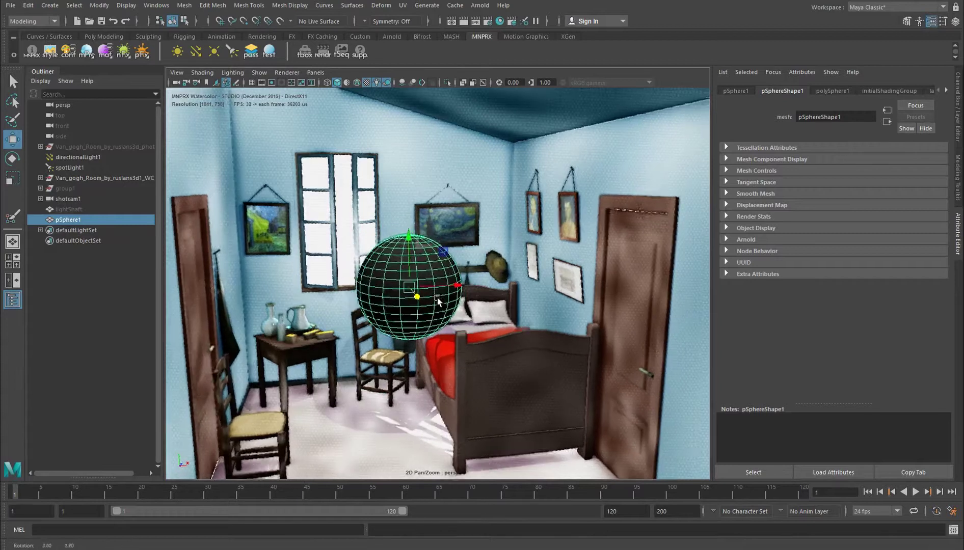
# Load the _proxy material preset onto the sphere
pyautogui.scroll(3, 410, 296)
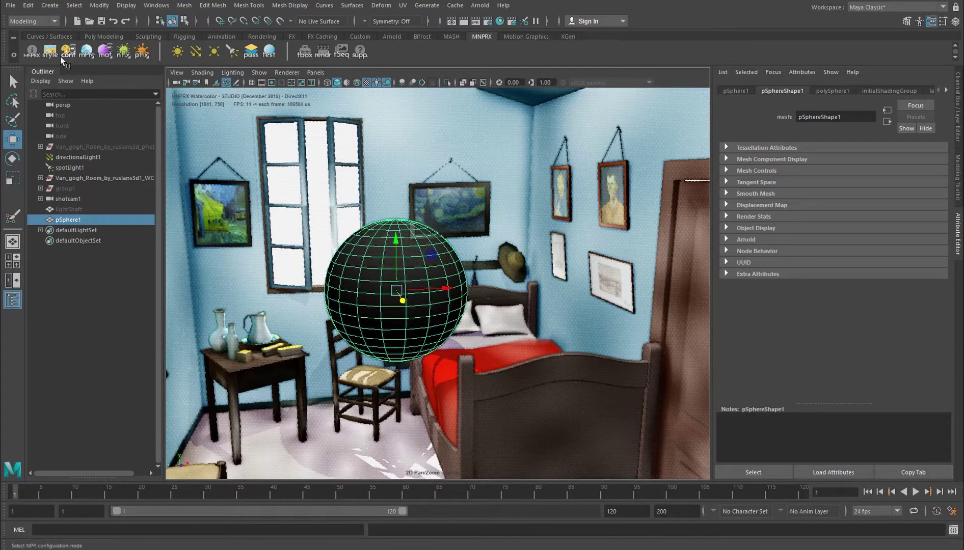
pyautogui.click(87, 51)
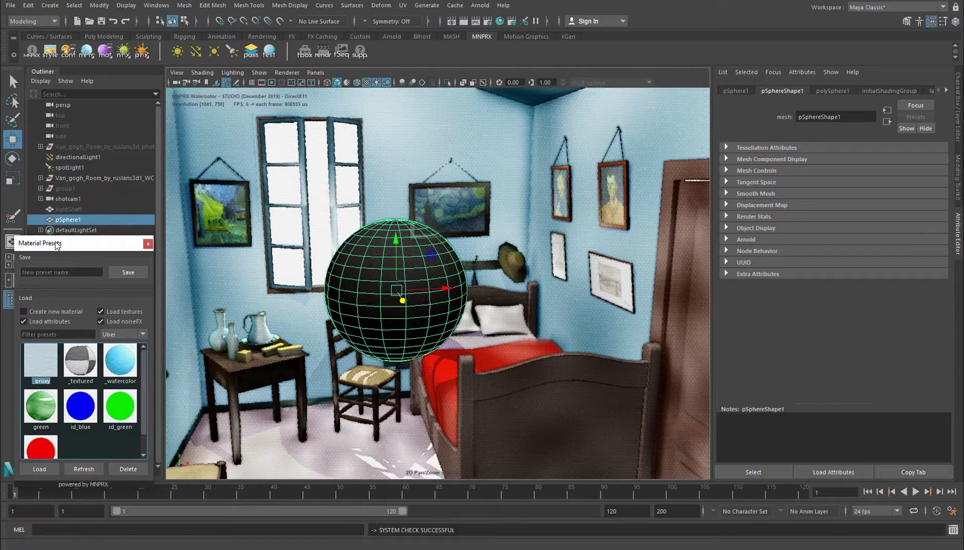
pyautogui.moveTo(77, 239); pyautogui.dragTo(90, 158)
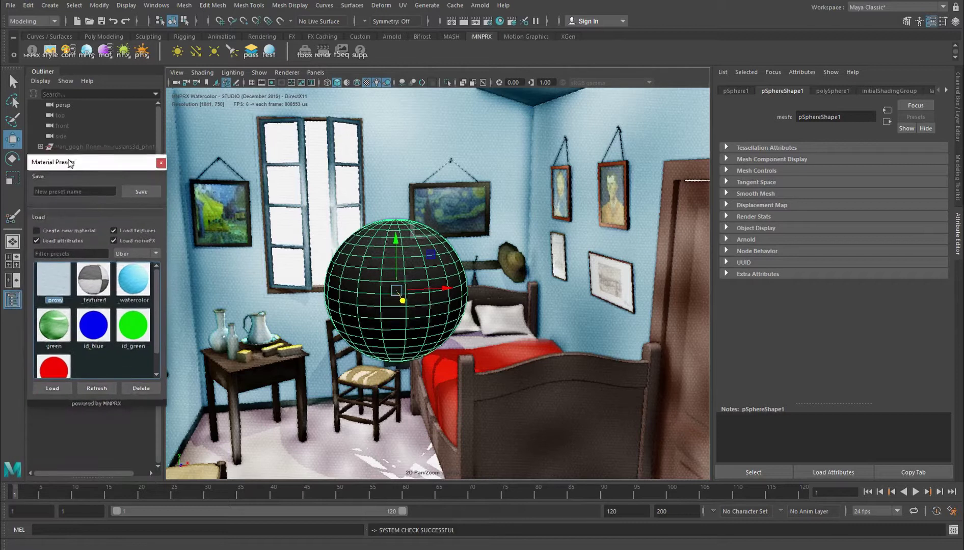
pyautogui.doubleClick(53, 289)
# Move the proxy sphere over the pillows and headboard of the bed and enlarge it
pyautogui.keyDown('alt'); pyautogui.moveTo(430, 303); pyautogui.dragTo(462, 300); pyautogui.keyUp('alt')
pyautogui.scroll(2, 428, 306)
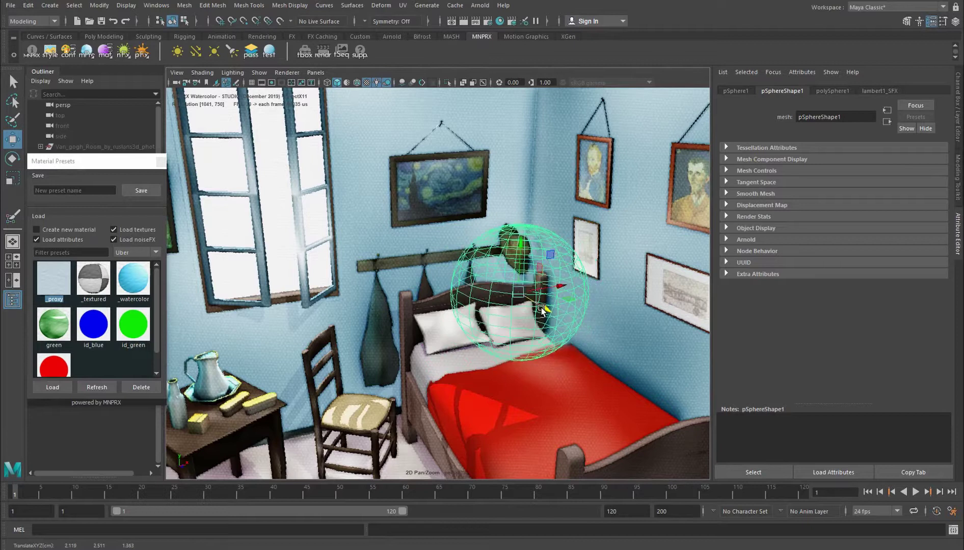
pyautogui.press('r')
# Flood the proxy sphere's vertices with the color bleeding (wet-in-wet) effect set to bleed, and view the result
pyautogui.click(145, 59)
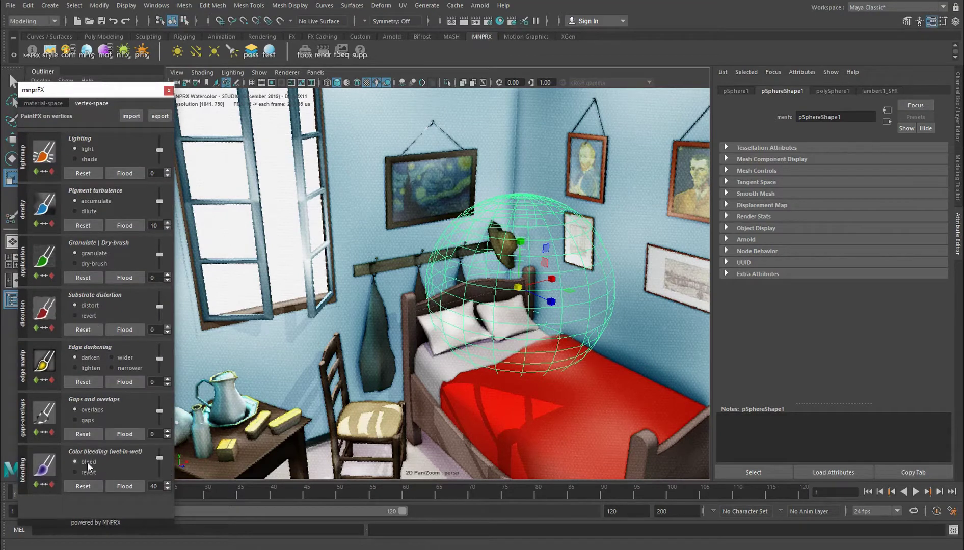
pyautogui.click(126, 485)
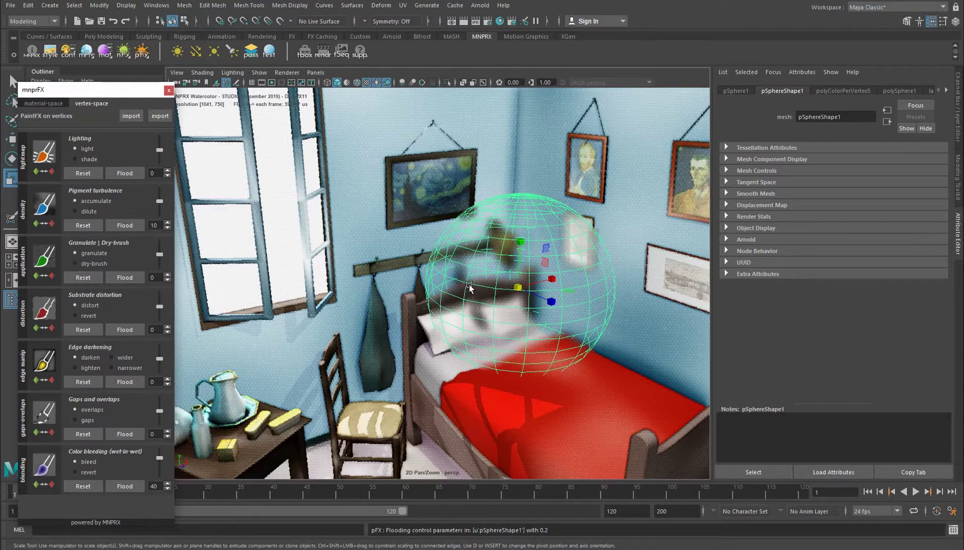
pyautogui.keyDown('alt'); pyautogui.moveTo(467, 282); pyautogui.dragTo(445, 284); pyautogui.keyUp('alt')
pyautogui.press('q')
pyautogui.moveTo(491, 318)
pyautogui.keyDown('alt'); pyautogui.mouseDown()
pyautogui.moveTo(437, 340)
pyautogui.moveTo(458, 340)
pyautogui.mouseUp(); pyautogui.keyUp('alt')
pyautogui.click(250, 277)
pyautogui.click(541, 282)
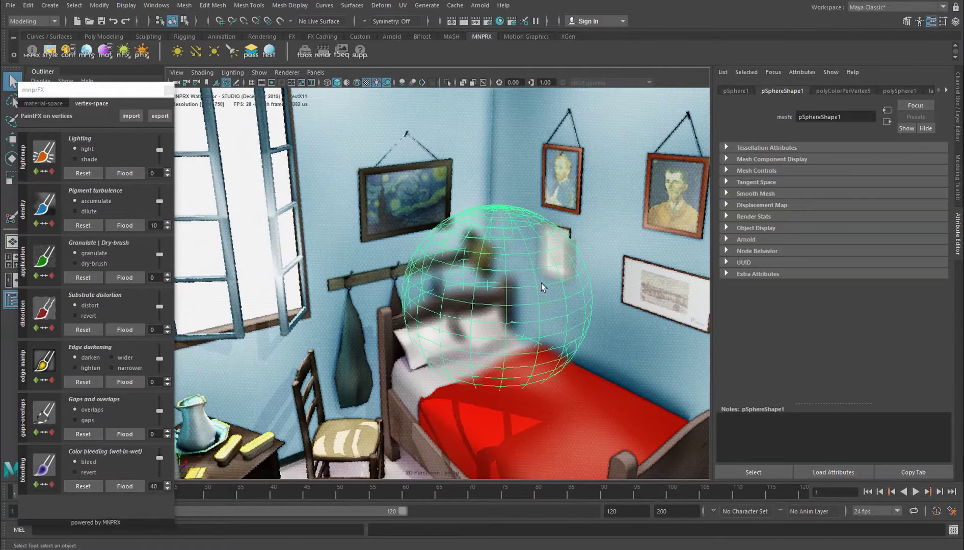
# Reposition the proxy sphere slightly lower over the headboard, hat and pillows
pyautogui.press('w')
pyautogui.moveTo(531, 315)
pyautogui.mouseDown()
pyautogui.moveTo(582, 347)
pyautogui.moveTo(502, 326)
pyautogui.moveTo(486, 280)
pyautogui.moveTo(502, 301)
pyautogui.moveTo(285, 331)
pyautogui.moveTo(526, 302)
pyautogui.mouseUp()
pyautogui.moveTo(493, 236); pyautogui.dragTo(496, 248)
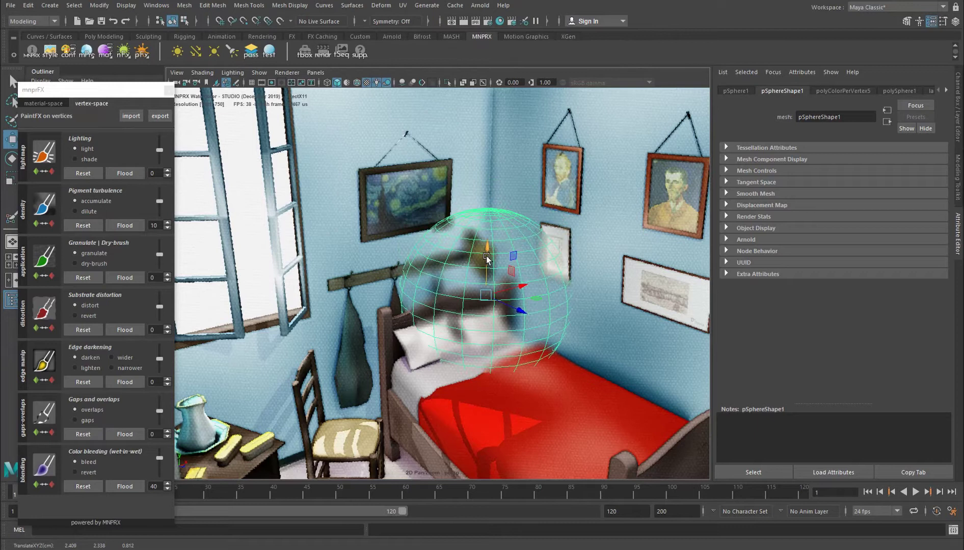
# Set the Color Tint of the sphere's proxy material to orange
pyautogui.click(106, 52)
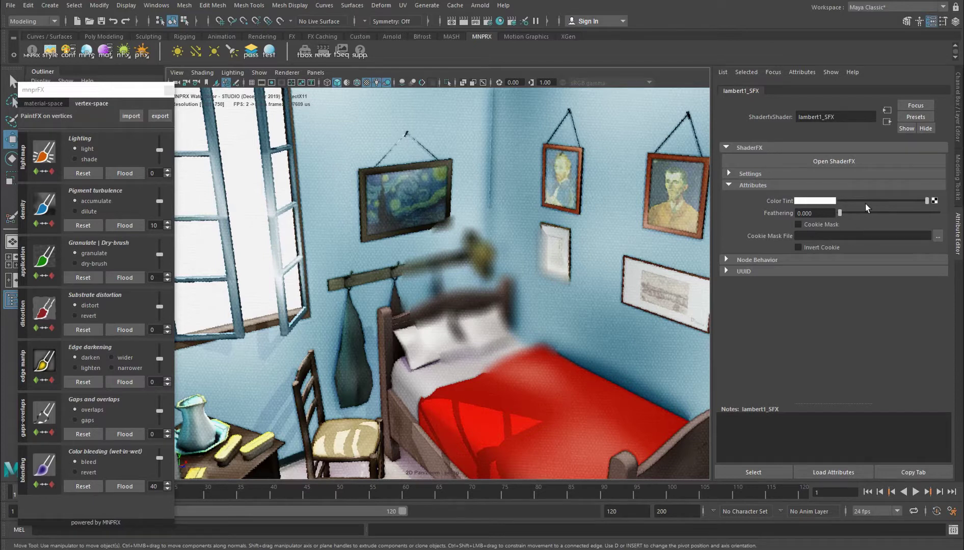
pyautogui.moveTo(928, 200); pyautogui.dragTo(911, 200)
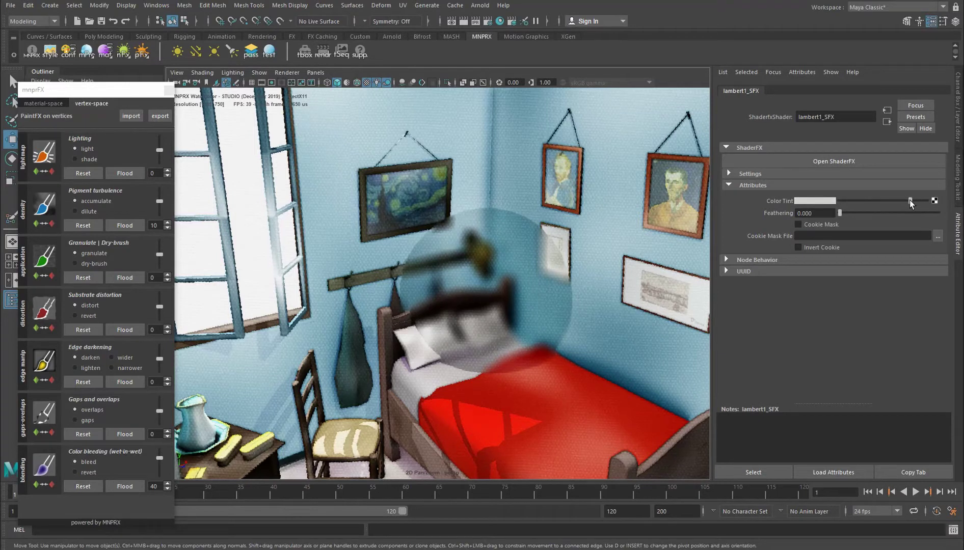
pyautogui.click(832, 204)
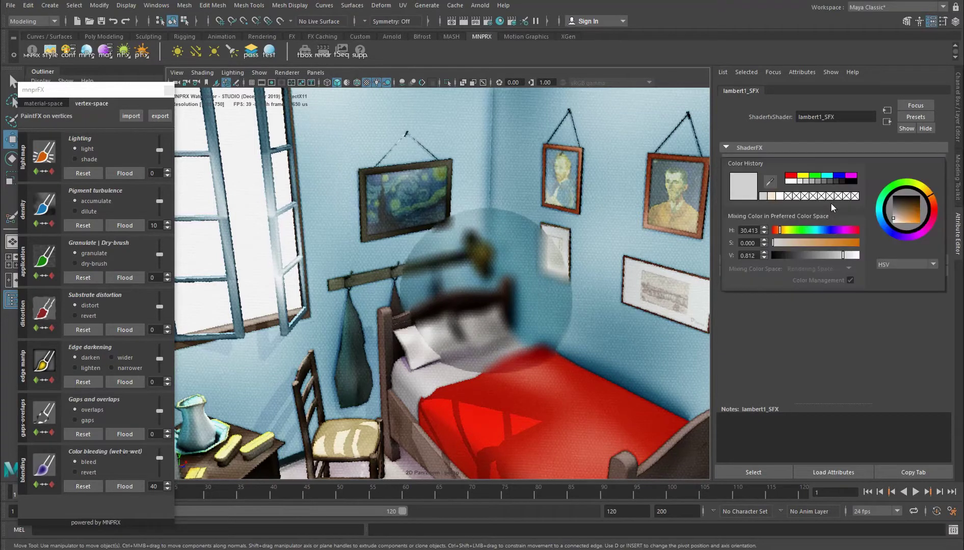
pyautogui.moveTo(814, 243); pyautogui.dragTo(835, 244)
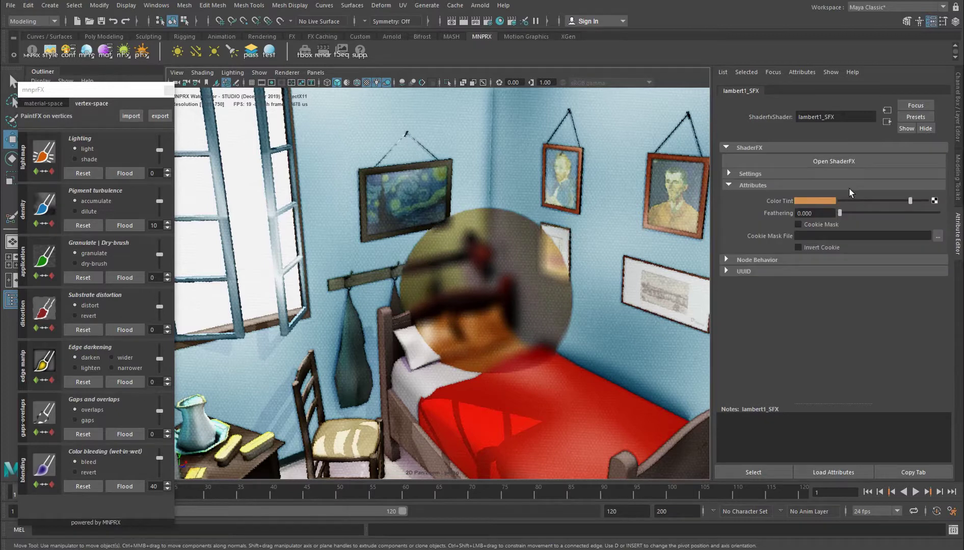
pyautogui.click(816, 200)
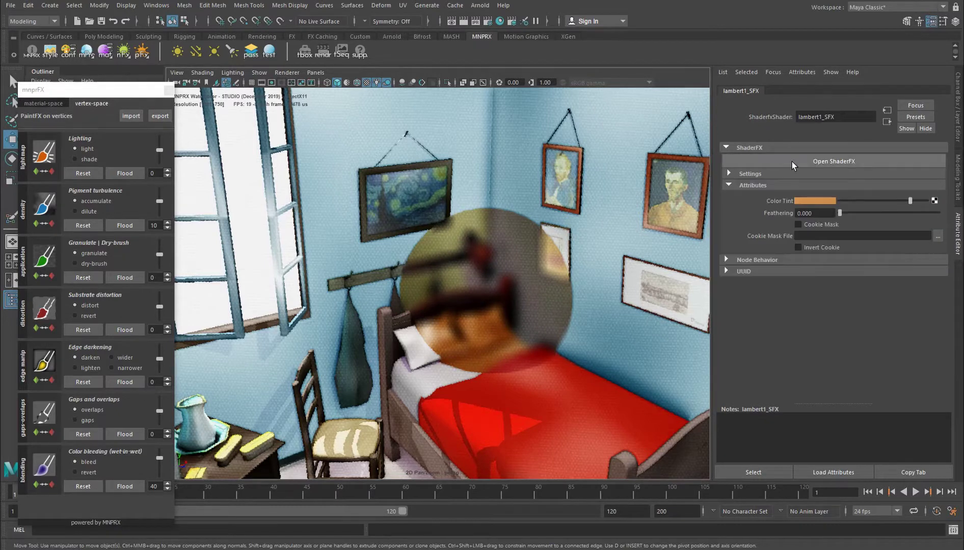
# Set the proxy material's Feathering to 2
pyautogui.keyDown('alt'); pyautogui.moveTo(396, 289); pyautogui.dragTo(419, 282, button='middle'); pyautogui.keyUp('alt')
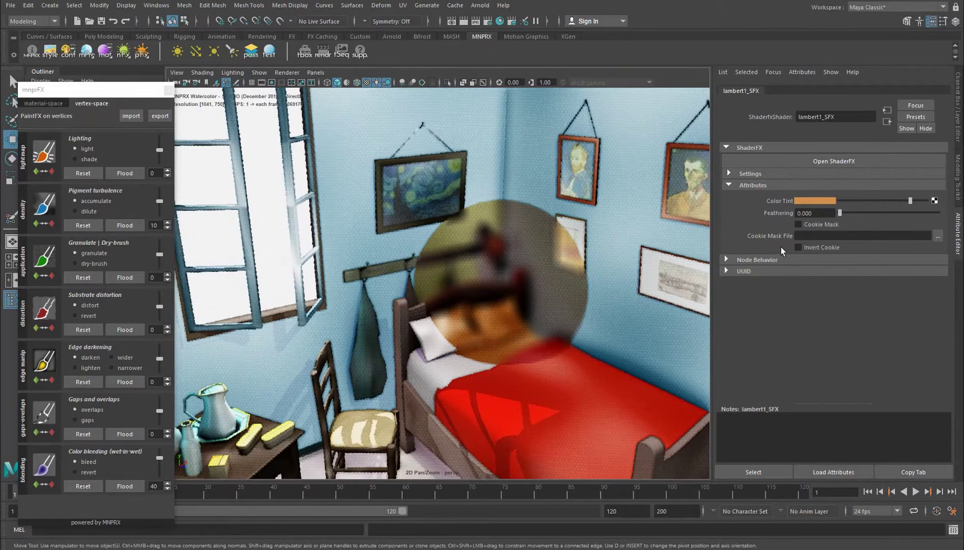
pyautogui.moveTo(817, 214); pyautogui.dragTo(785, 214)
pyautogui.write('2')
pyautogui.press('Return')
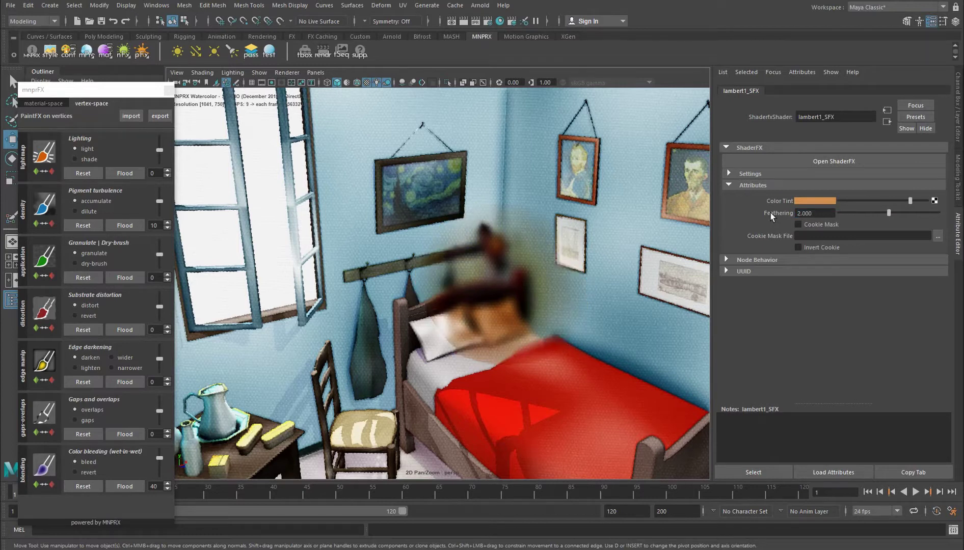
# View the feathered sphere from other angles, reopen its proxy material attributes, and set Feathering to 0
pyautogui.keyDown('alt'); pyautogui.moveTo(495, 309); pyautogui.dragTo(478, 306); pyautogui.keyUp('alt')
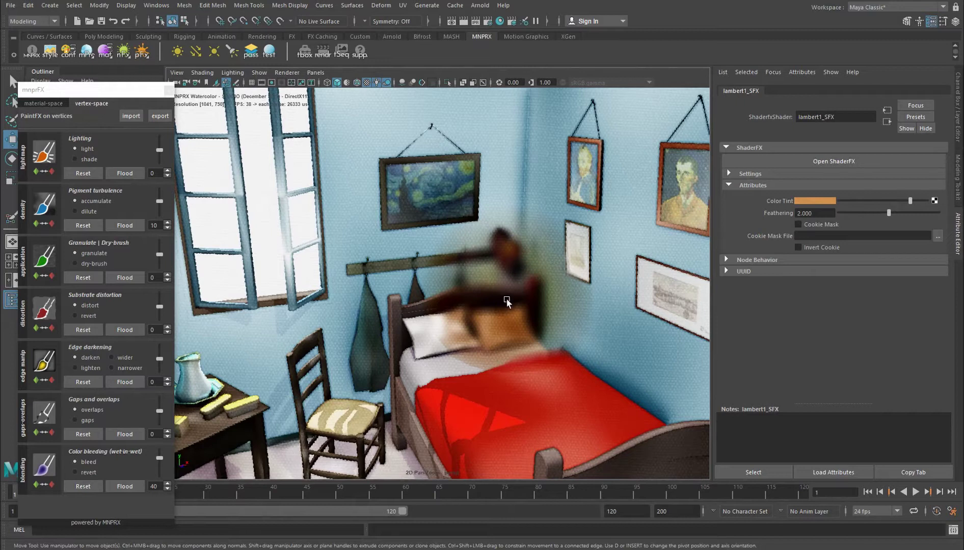
pyautogui.keyDown('alt'); pyautogui.moveTo(517, 291); pyautogui.dragTo(483, 317); pyautogui.keyUp('alt')
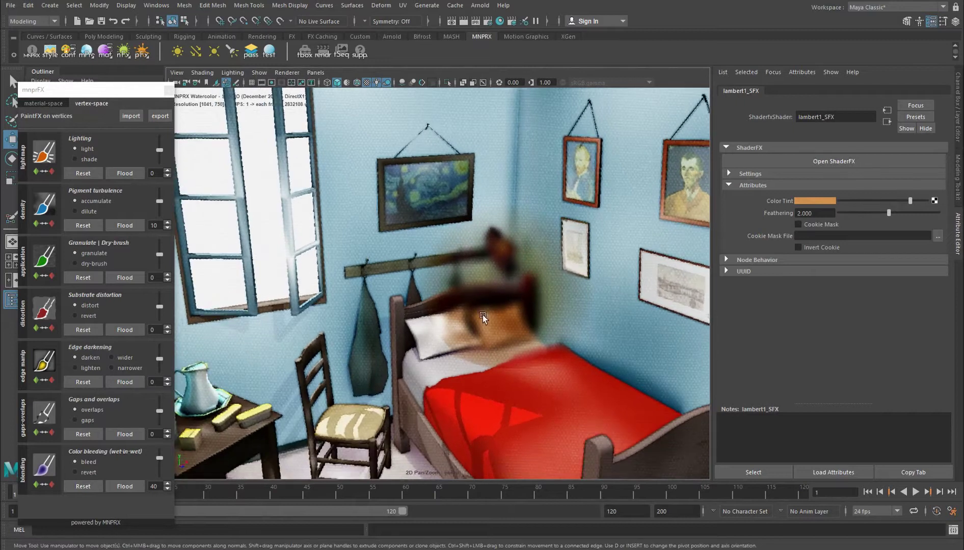
pyautogui.click(509, 273)
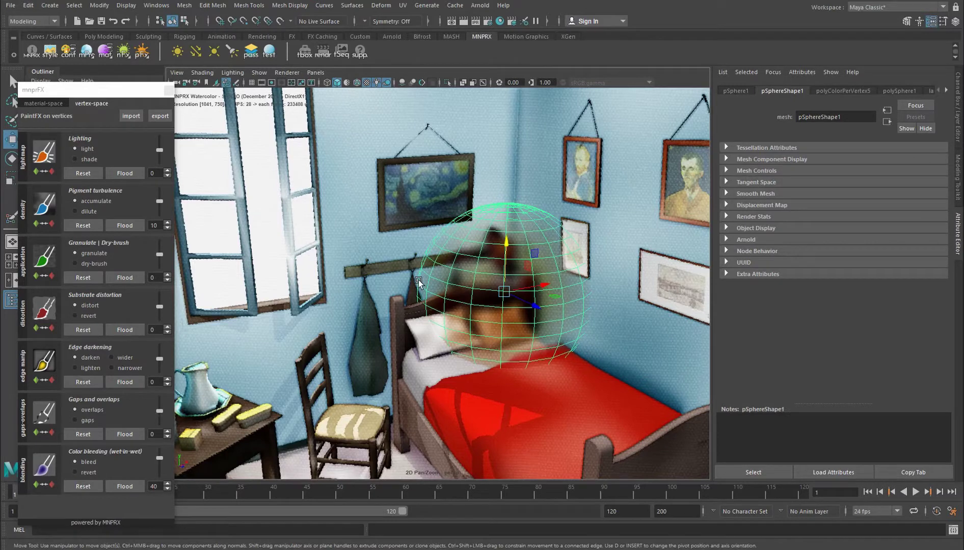
pyautogui.click(103, 53)
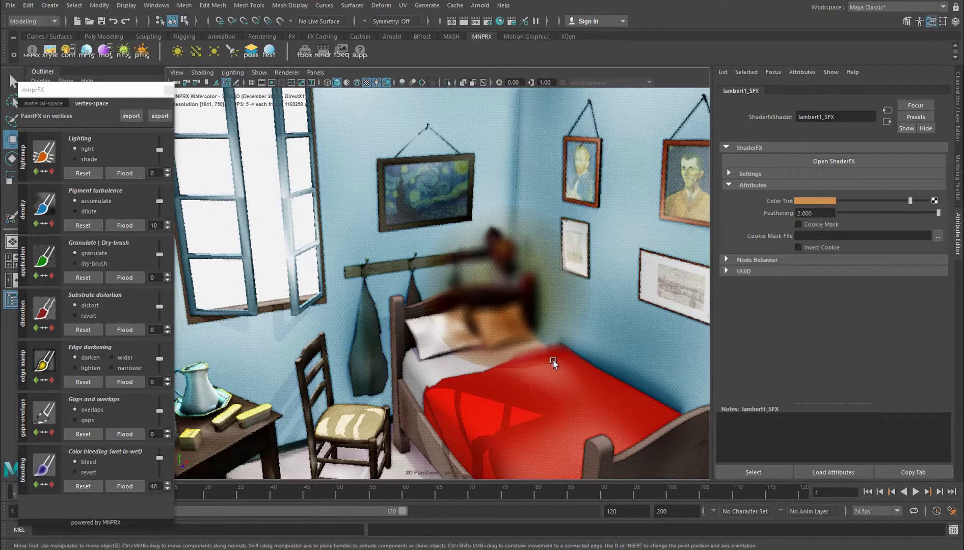
pyautogui.click(523, 310)
pyautogui.moveTo(820, 213); pyautogui.dragTo(735, 213)
pyautogui.write('0')
pyautogui.press('Return')
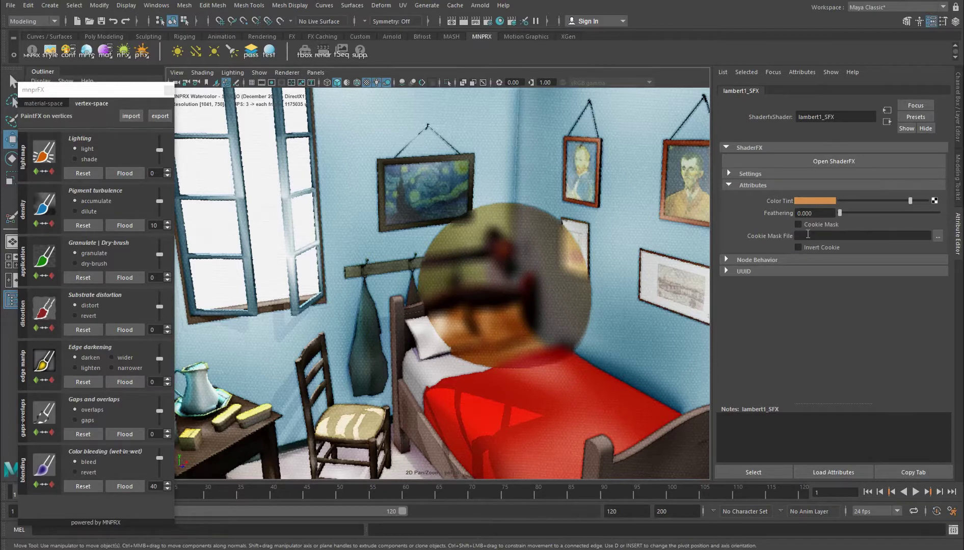
# Open the MNPRX online documentation in the web browser
pyautogui.click(32, 51)
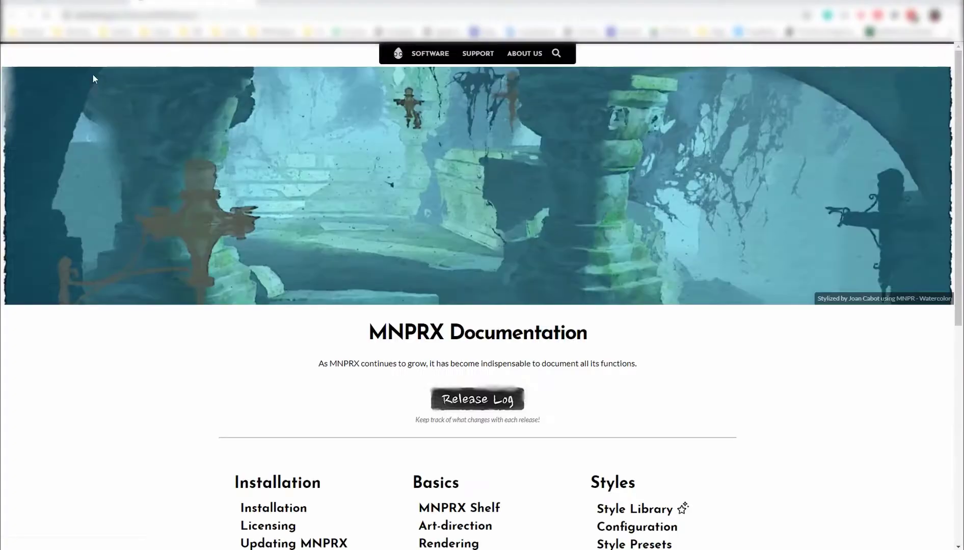
# Open the Proxies page under Materials in the documentation and look through it
pyautogui.scroll(-6, 327, 409)
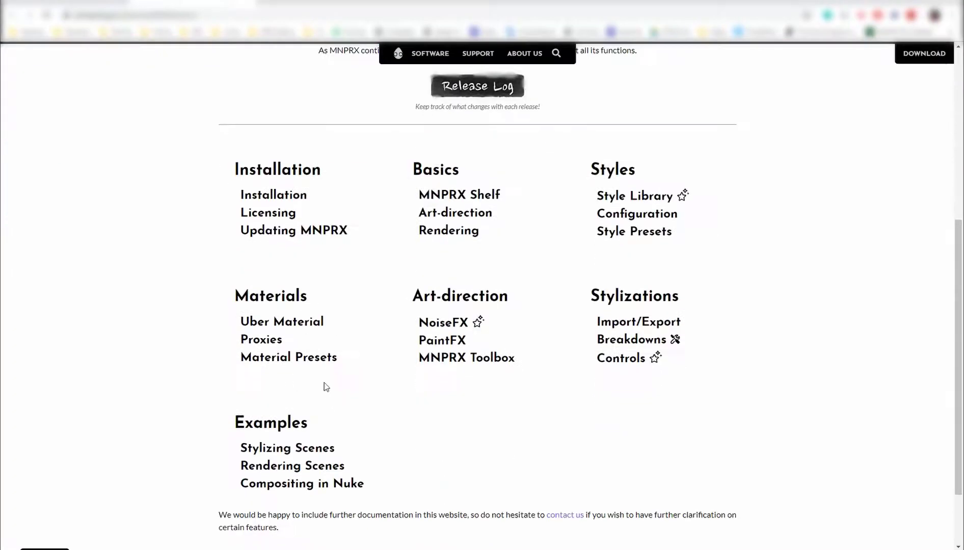
pyautogui.click(263, 339)
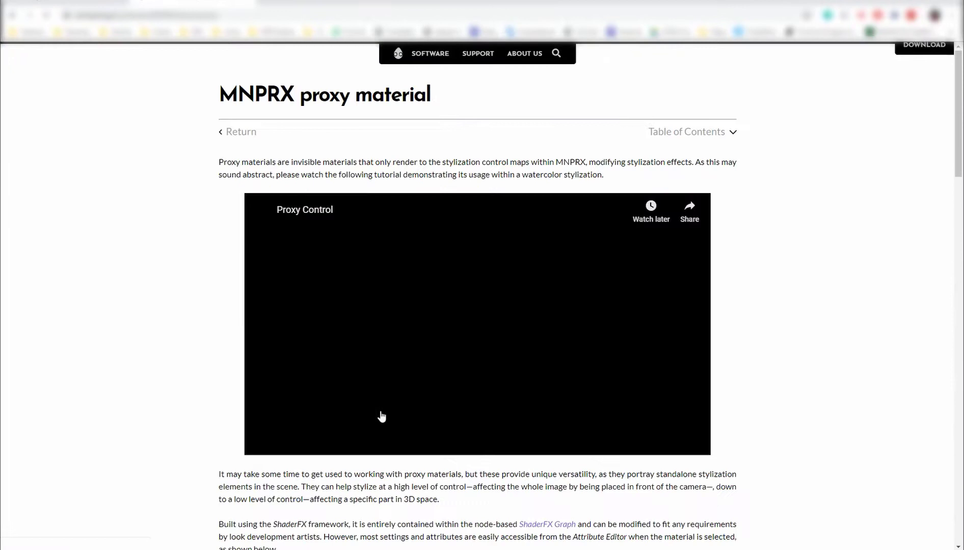
pyautogui.scroll(-10, 663, 263)
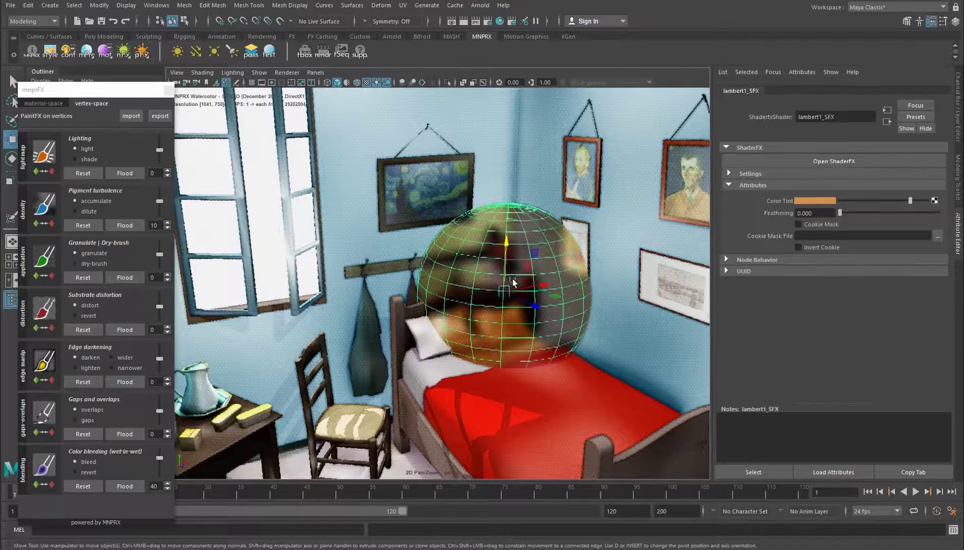
# Return to Maya and set the Color Tint of the sphere's proxy material to white
pyautogui.scroll(-4, 333, 247)
pyautogui.keyDown('alt'); pyautogui.moveTo(424, 271); pyautogui.dragTo(396, 270); pyautogui.keyUp('alt')
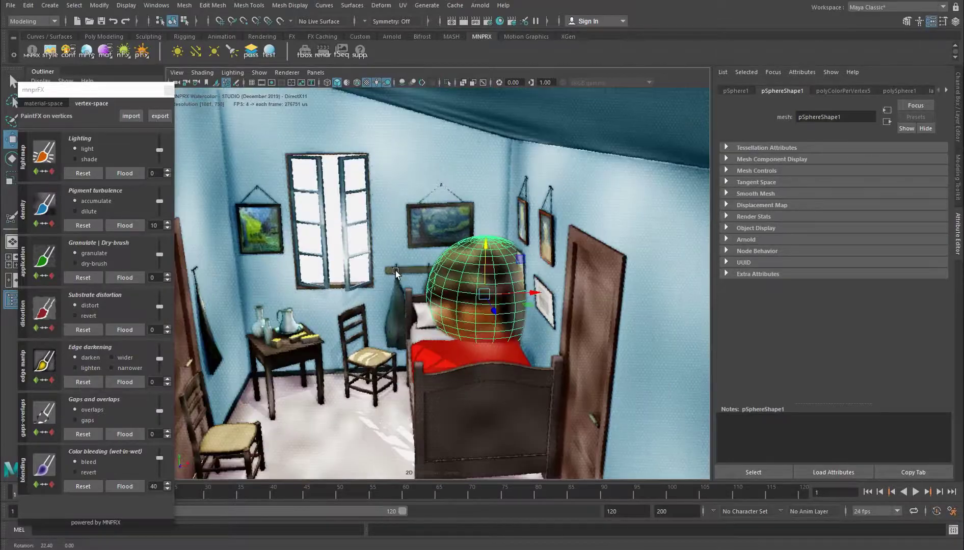
pyautogui.scroll(3, 389, 274)
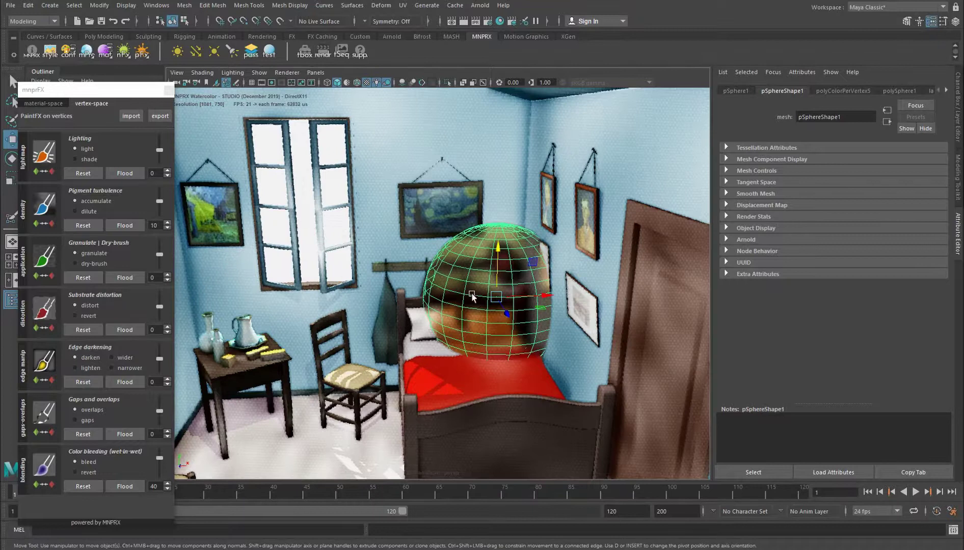
pyautogui.click(655, 340)
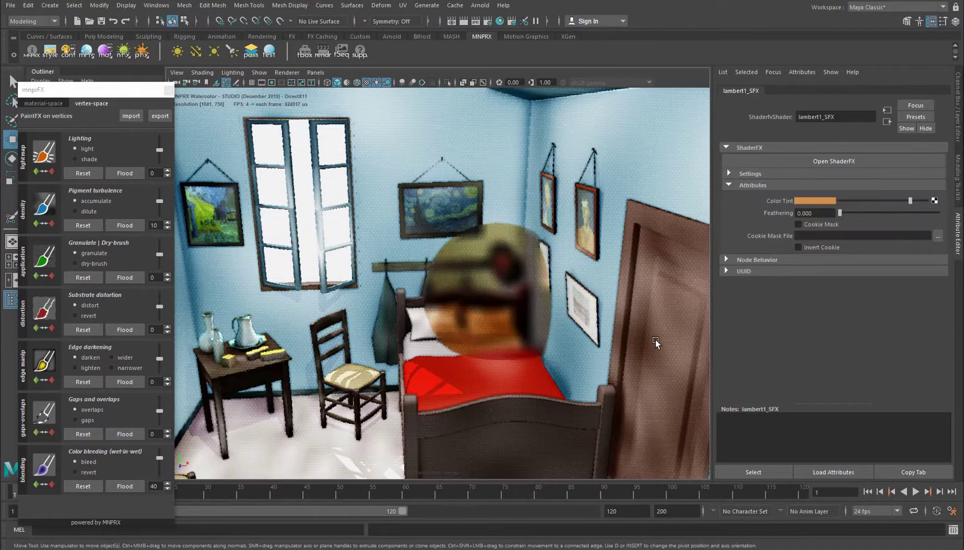
pyautogui.click(818, 201)
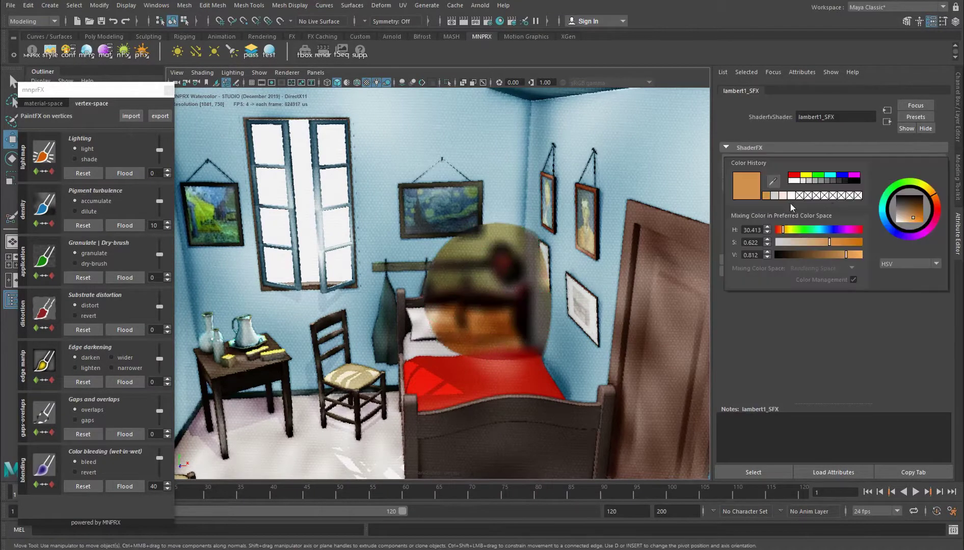
pyautogui.click(792, 181)
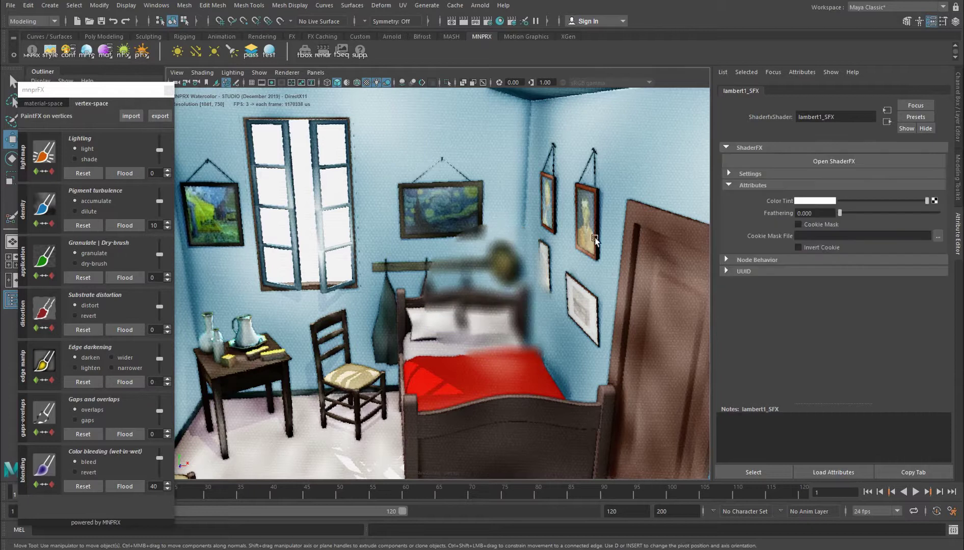
# Set the Feathering of the sphere's proxy material to 2
pyautogui.click(482, 311)
pyautogui.click(656, 142)
pyautogui.click(815, 214)
pyautogui.write('2')
pyautogui.press('Return')
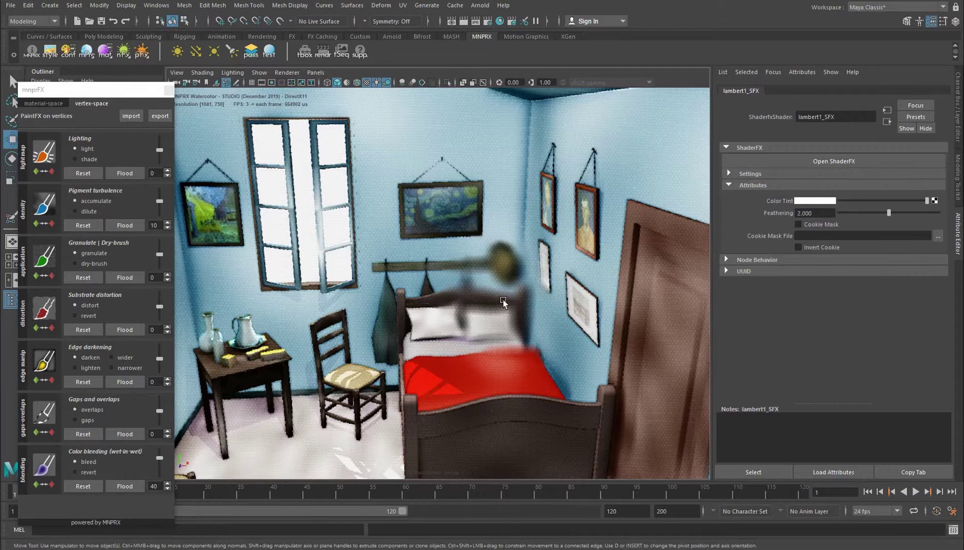
# Move the proxy sphere from the head of the bed to the table with the jugs and lower it onto the tabletop
pyautogui.click(503, 300)
pyautogui.moveTo(499, 245); pyautogui.dragTo(255, 296)
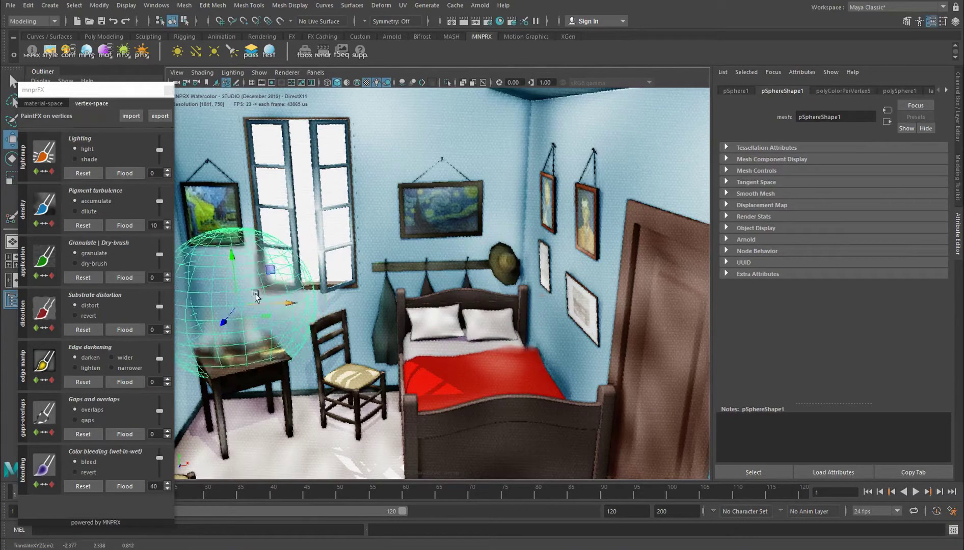
pyautogui.moveTo(231, 254); pyautogui.dragTo(235, 320)
pyautogui.press('r')
pyautogui.keyDown('alt'); pyautogui.moveTo(270, 292); pyautogui.dragTo(300, 283, button='middle'); pyautogui.keyUp('alt')
pyautogui.press('w')
pyautogui.moveTo(266, 277); pyautogui.dragTo(267, 292)
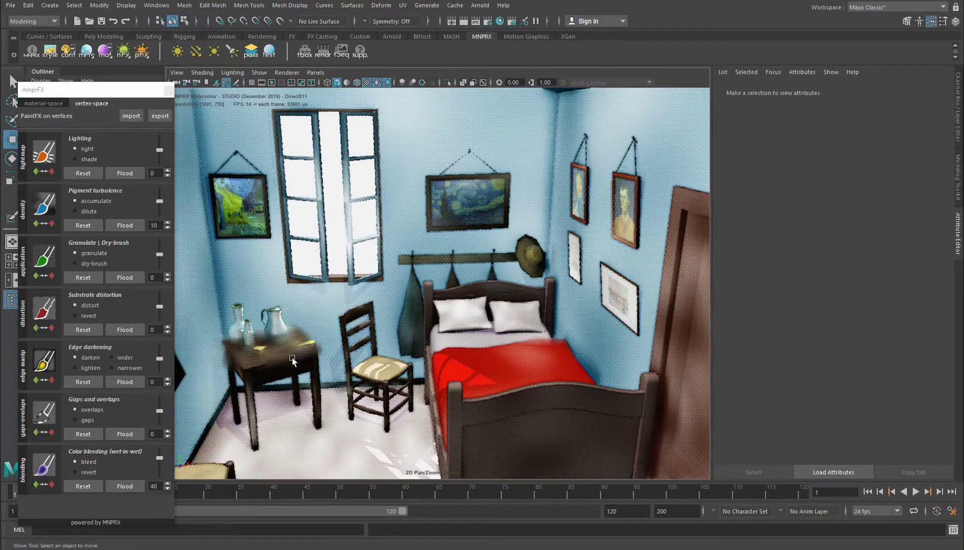
# Select shotcam1 outside the room, look through it, and move it together with the curved card in front of its lens
pyautogui.scroll(-4, 292, 358)
pyautogui.scroll(-1, 359, 378)
pyautogui.scroll(-1, 359, 378)
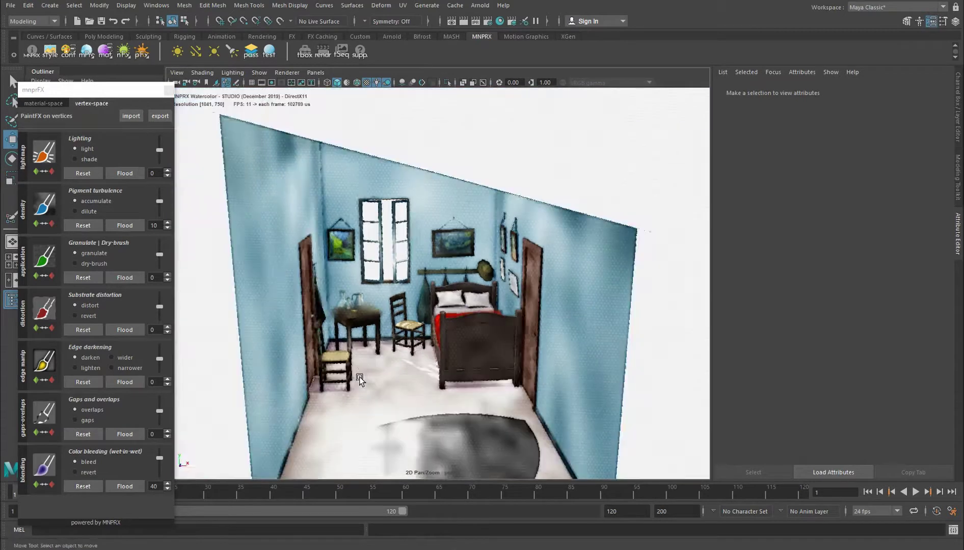
pyautogui.keyDown('alt'); pyautogui.moveTo(360, 377); pyautogui.dragTo(326, 285); pyautogui.keyUp('alt')
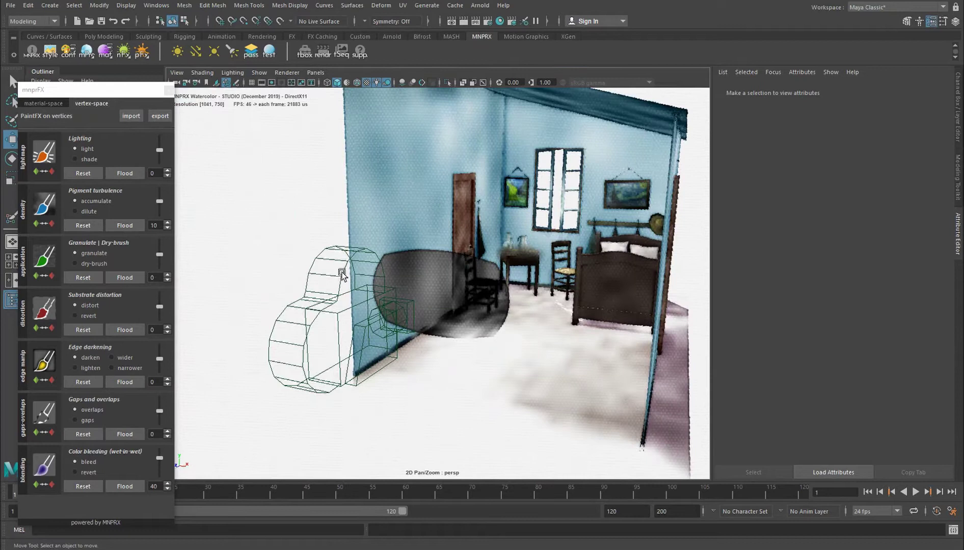
pyautogui.click(343, 275)
pyautogui.moveTo(147, 90); pyautogui.dragTo(186, 322)
pyautogui.click(161, 161)
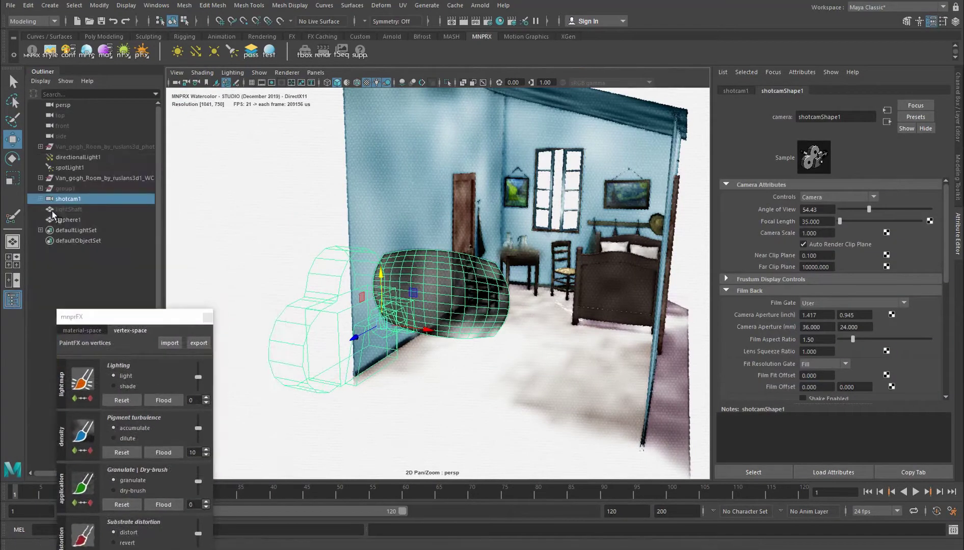
pyautogui.moveTo(62, 200); pyautogui.dragTo(431, 244, button='middle')
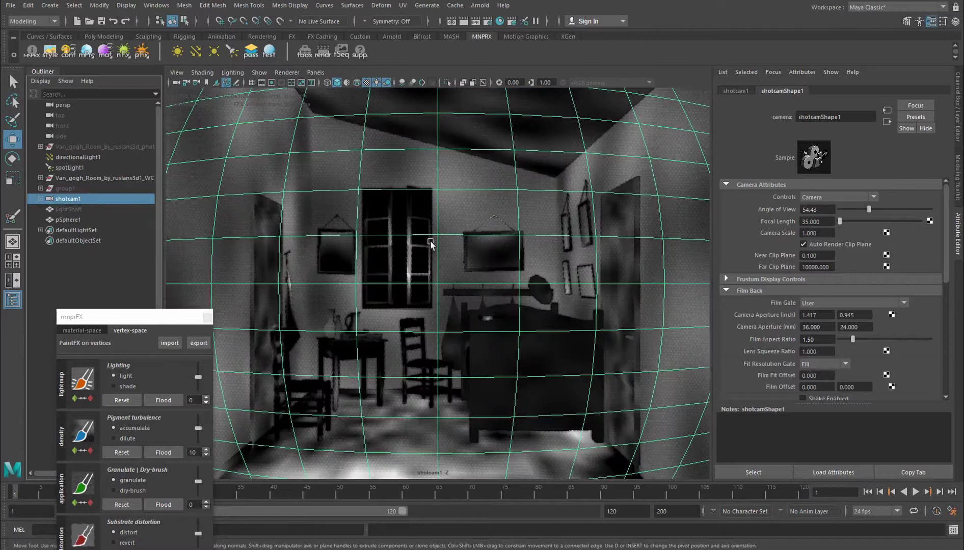
pyautogui.moveTo(162, 322); pyautogui.dragTo(158, 163)
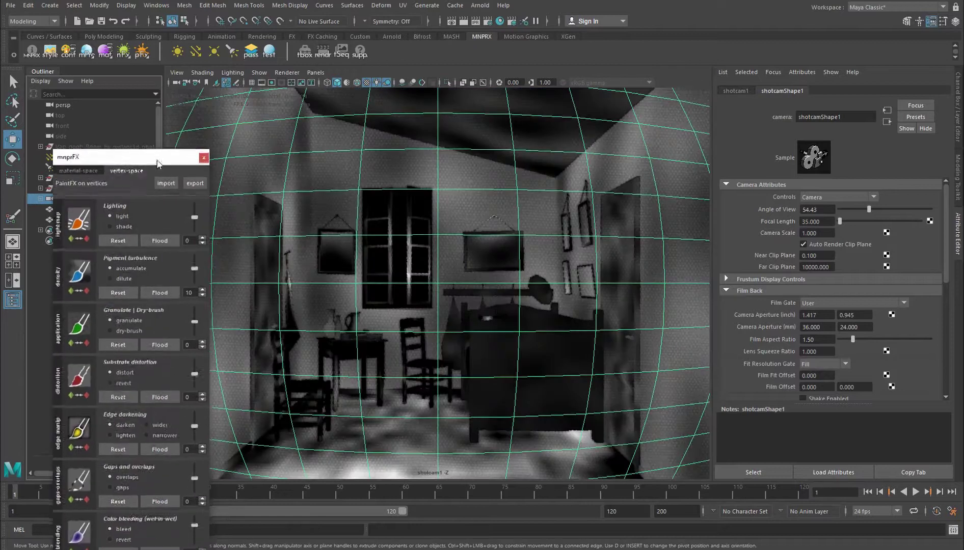
pyautogui.keyDown('alt'); pyautogui.moveTo(497, 332); pyautogui.dragTo(417, 332, button='middle'); pyautogui.keyUp('alt')
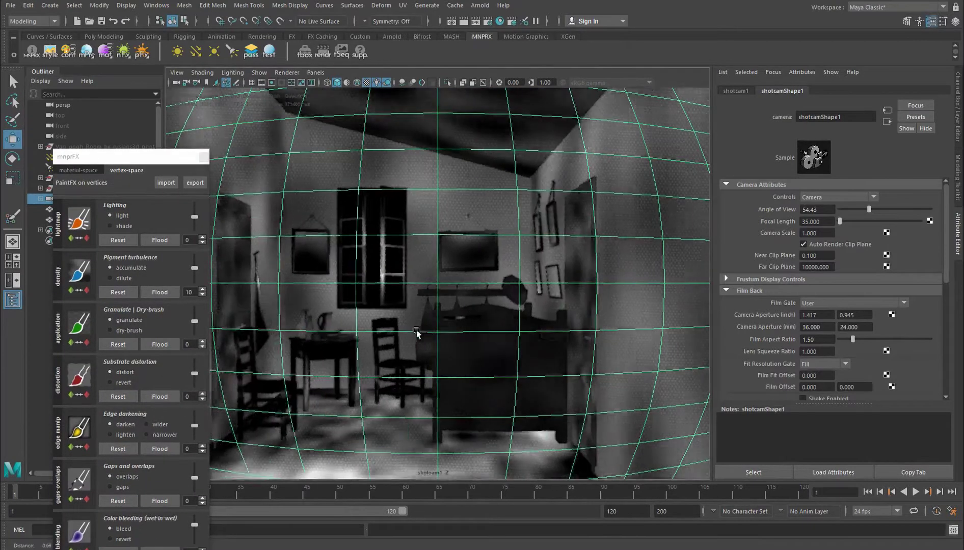
pyautogui.keyDown('alt'); pyautogui.moveTo(416, 333); pyautogui.dragTo(504, 322); pyautogui.keyUp('alt')
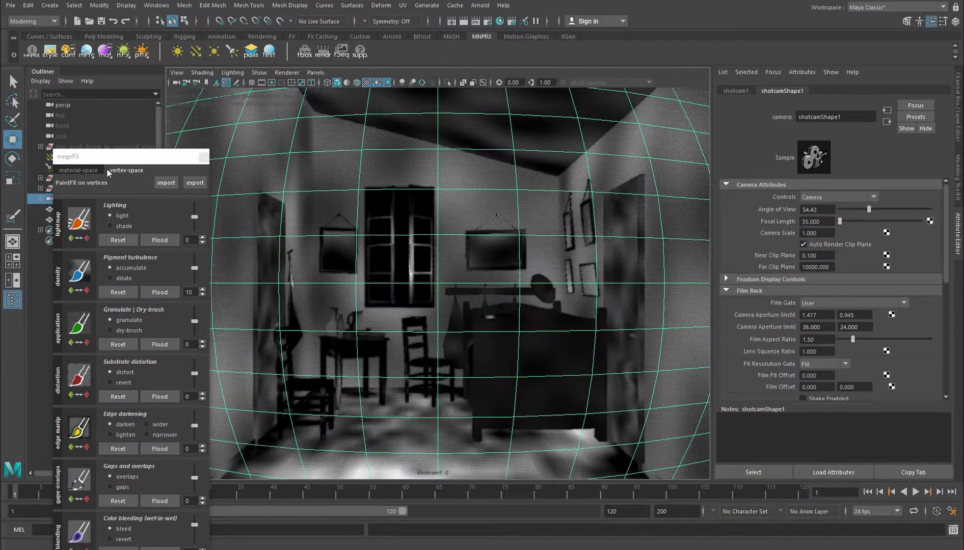
# Load the _proxy material preset onto the curved card in front of the camera
pyautogui.moveTo(109, 161); pyautogui.dragTo(149, 159)
pyautogui.click(87, 52)
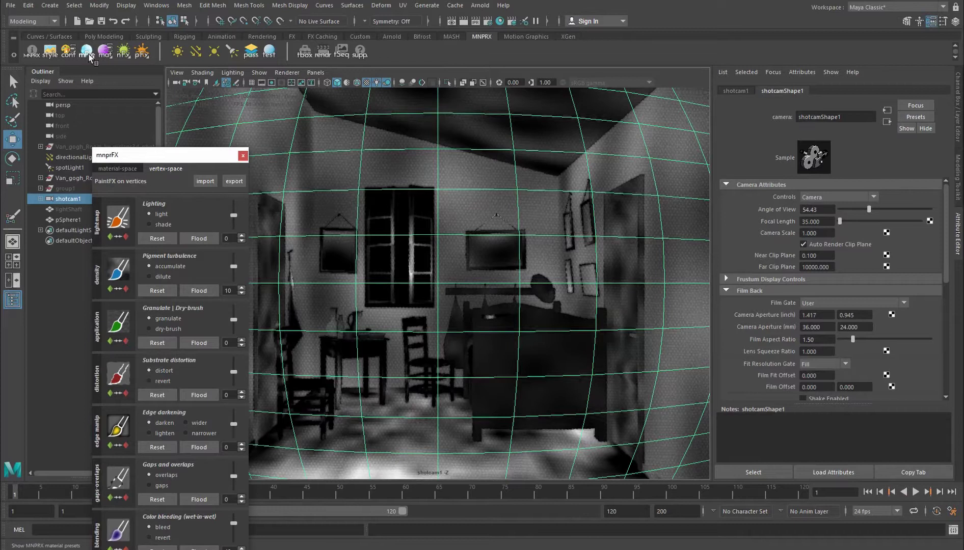
pyautogui.doubleClick(53, 280)
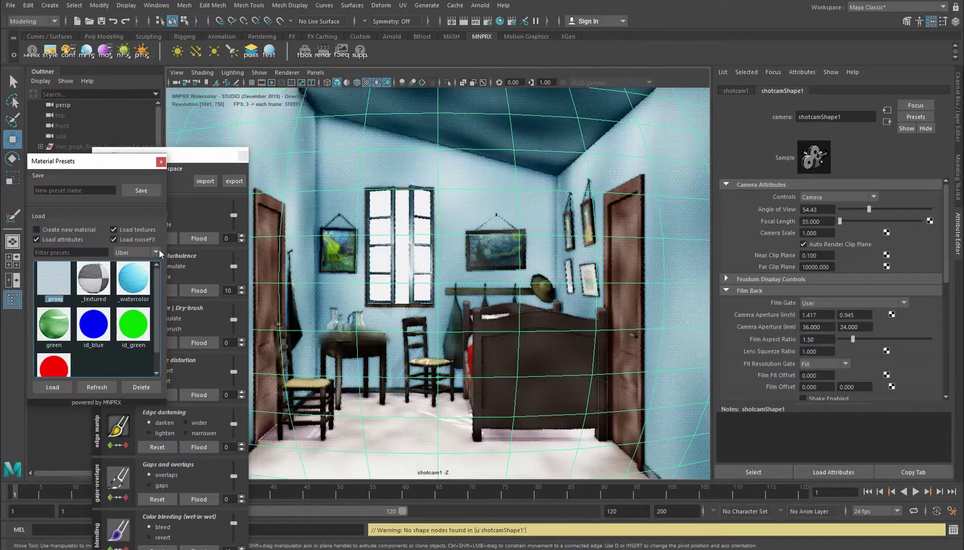
pyautogui.moveTo(219, 155); pyautogui.dragTo(150, 114)
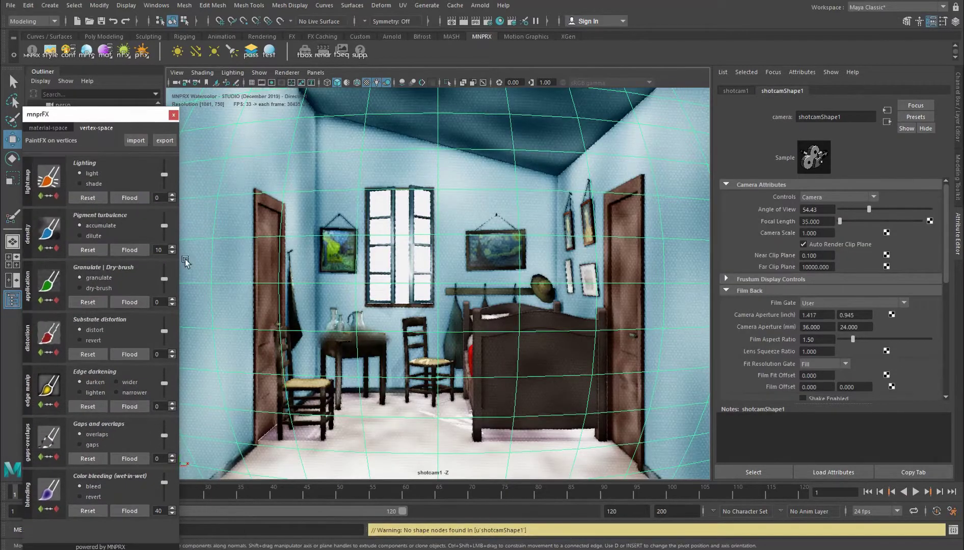
# Select the card's vertices by growing the selection outward from one near the centre
pyautogui.moveTo(393, 298); pyautogui.dragTo(415, 273, button='right')
pyautogui.click(438, 284)
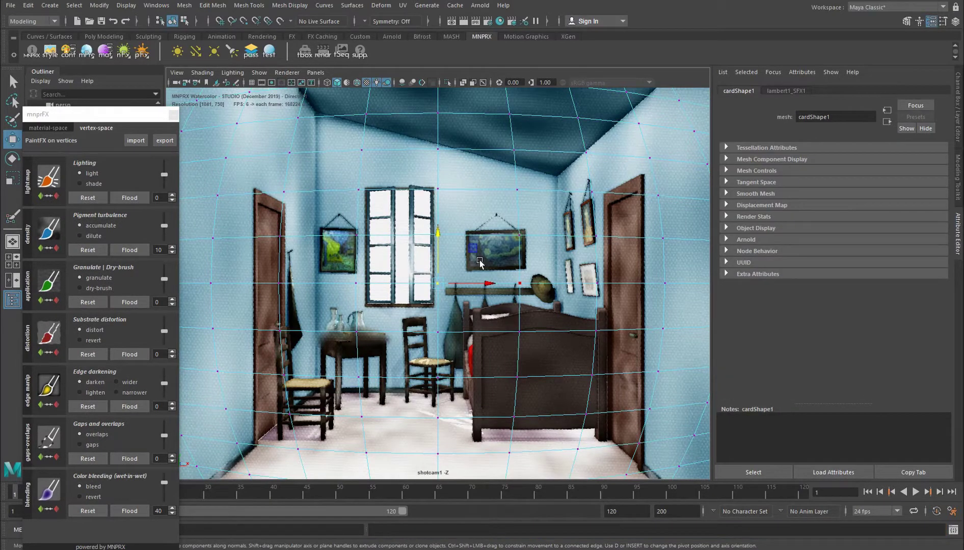
pyautogui.hotkey('shift', '.')
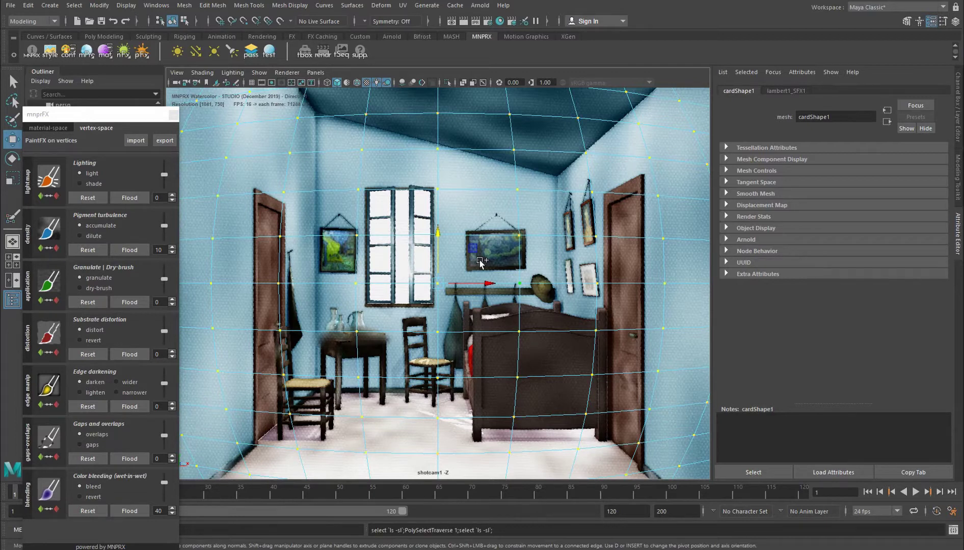
# Set Pigment turbulence to dilute at -20 and flood the selected card vertices with it repeatedly
pyautogui.click(80, 236)
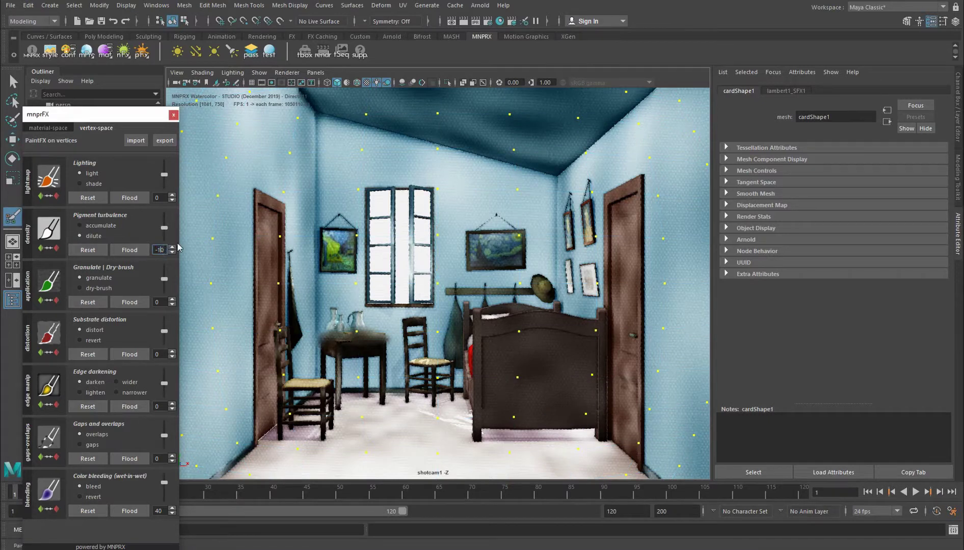
pyautogui.press('BackSpace')
pyautogui.write('2')
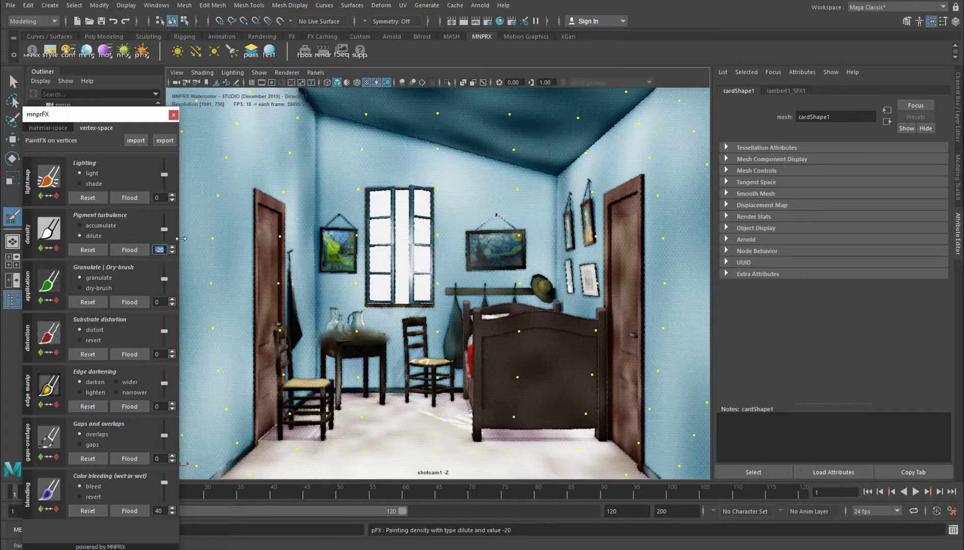
pyautogui.click(125, 250)
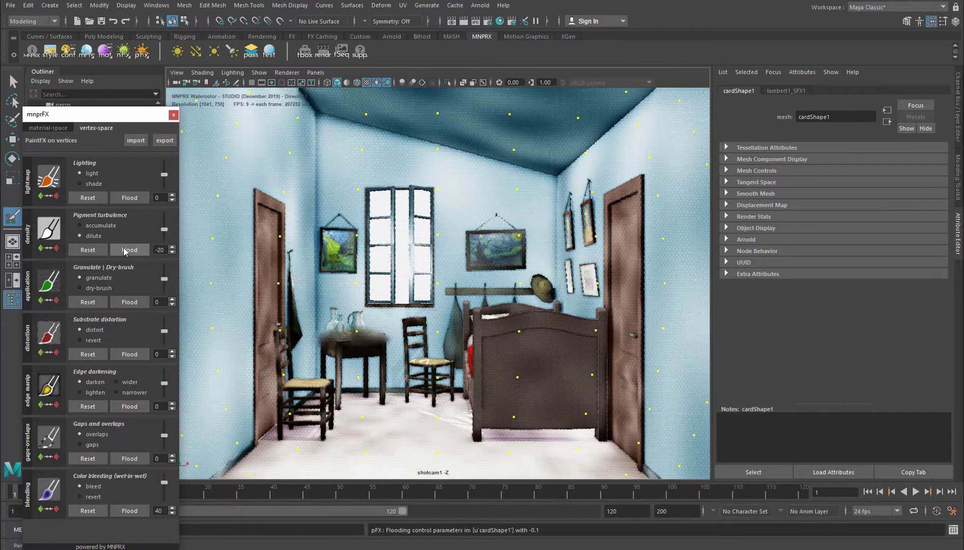
pyautogui.click(124, 250)
pyautogui.click(124, 251)
pyautogui.click(124, 250)
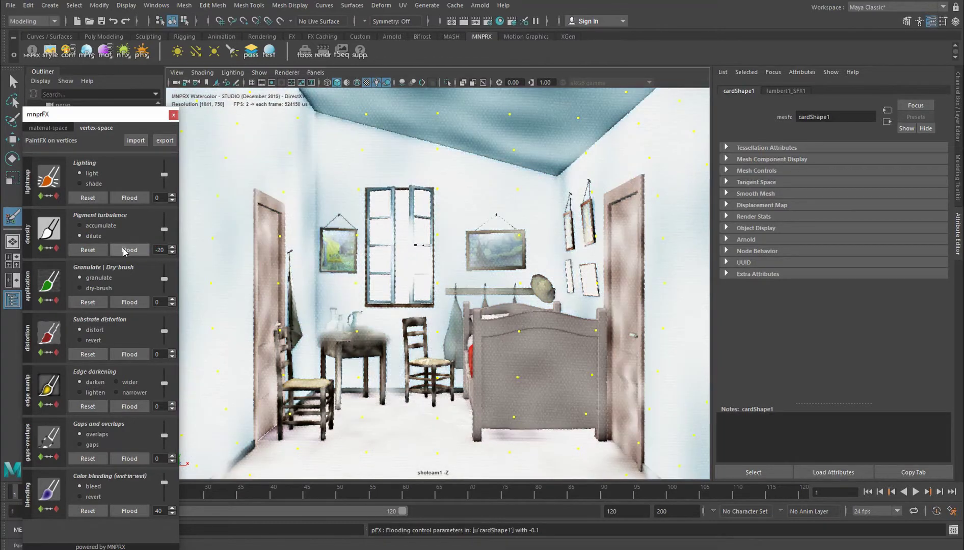
pyautogui.click(123, 251)
pyautogui.click(125, 251)
pyautogui.click(124, 251)
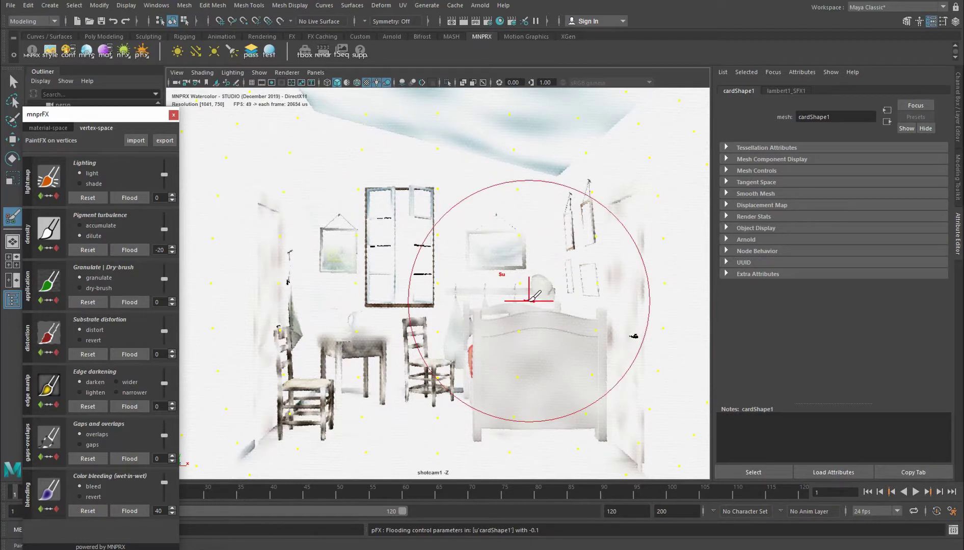
# Flood the card with accumulated pigment at 20 repeatedly, shrinking the vertex selection toward the centre between floods
pyautogui.hotkey('shift', ',')
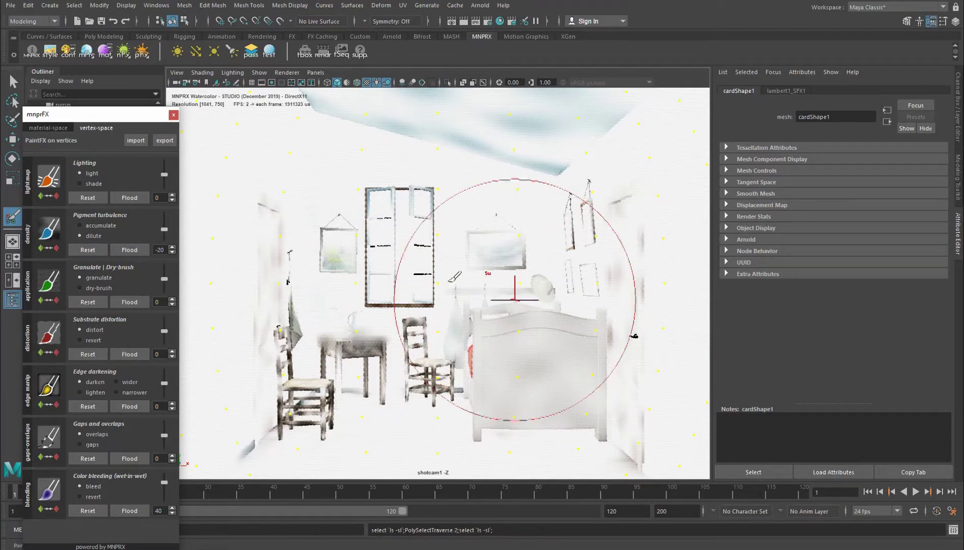
pyautogui.click(101, 226)
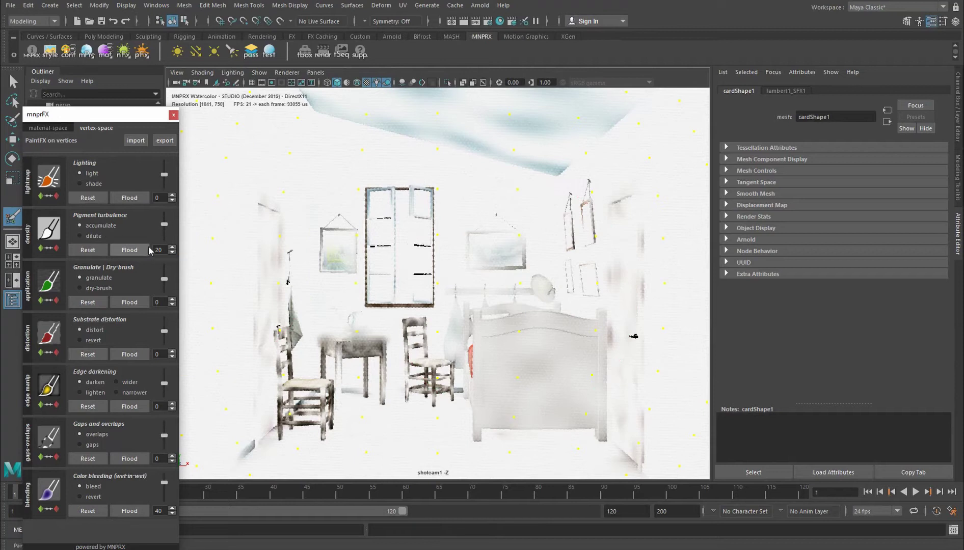
pyautogui.click(129, 250)
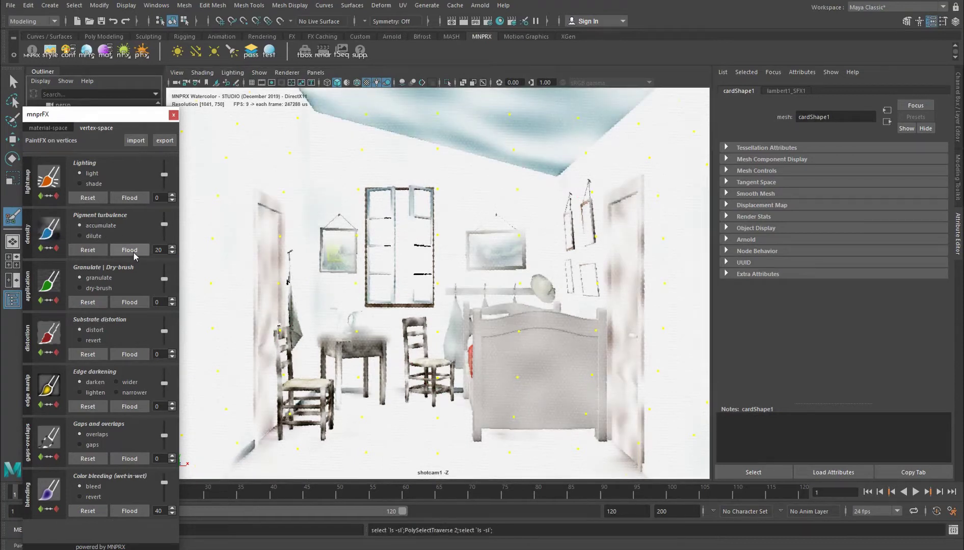
pyautogui.click(133, 252)
pyautogui.hotkey('shift', ',')
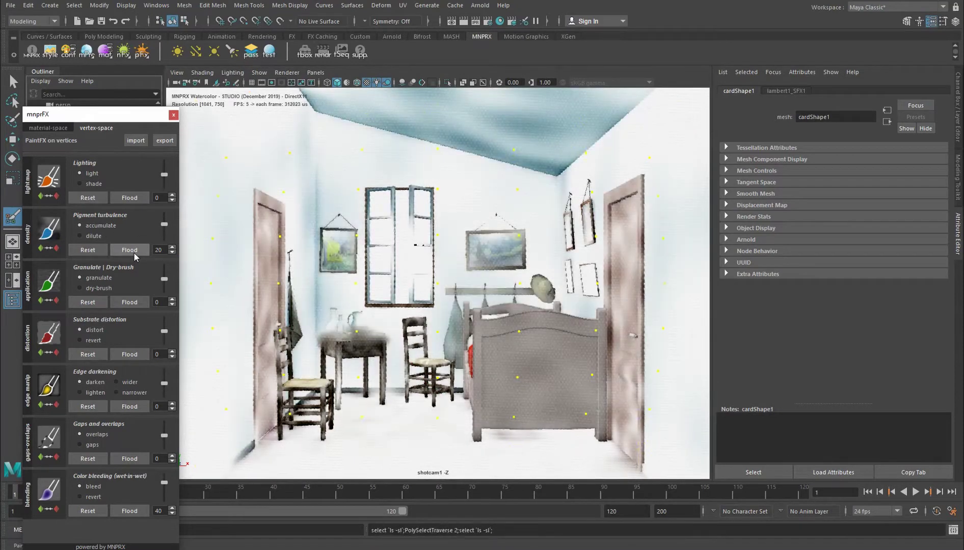
pyautogui.click(134, 253)
pyautogui.hotkey('shift', ',')
pyautogui.click(132, 251)
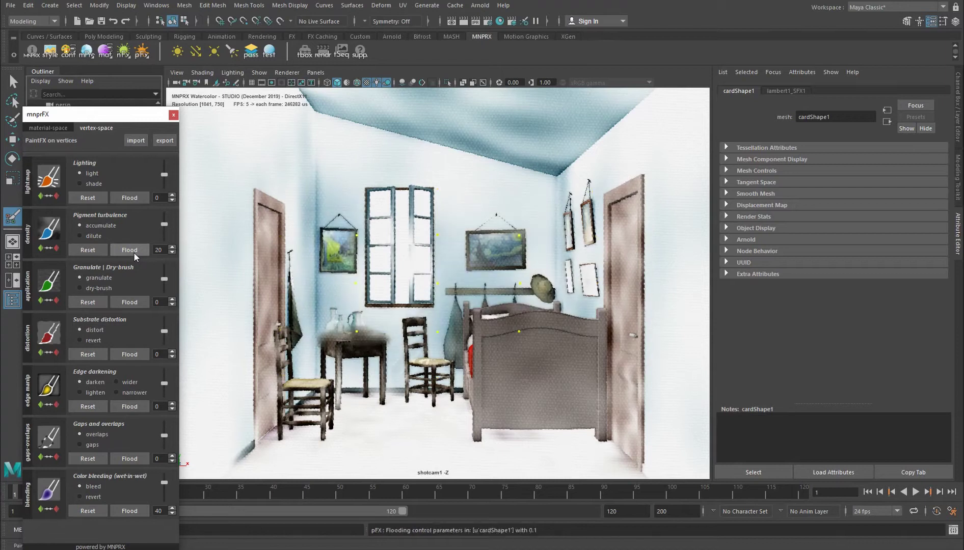
pyautogui.press('less')
pyautogui.click(133, 251)
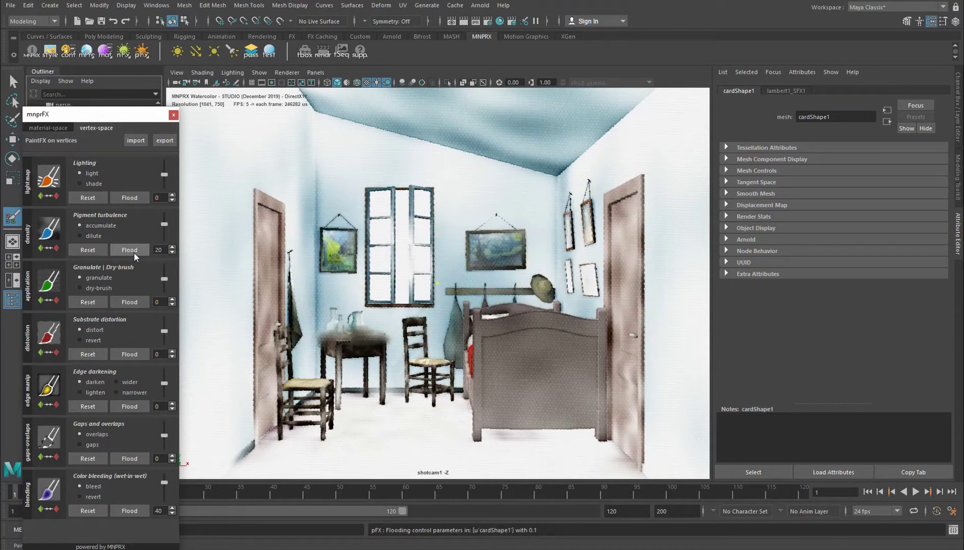
# Return the card to object mode, close the mnprFX window and clear the selection with the select -cl command
pyautogui.moveTo(410, 249); pyautogui.dragTo(421, 231, button='right')
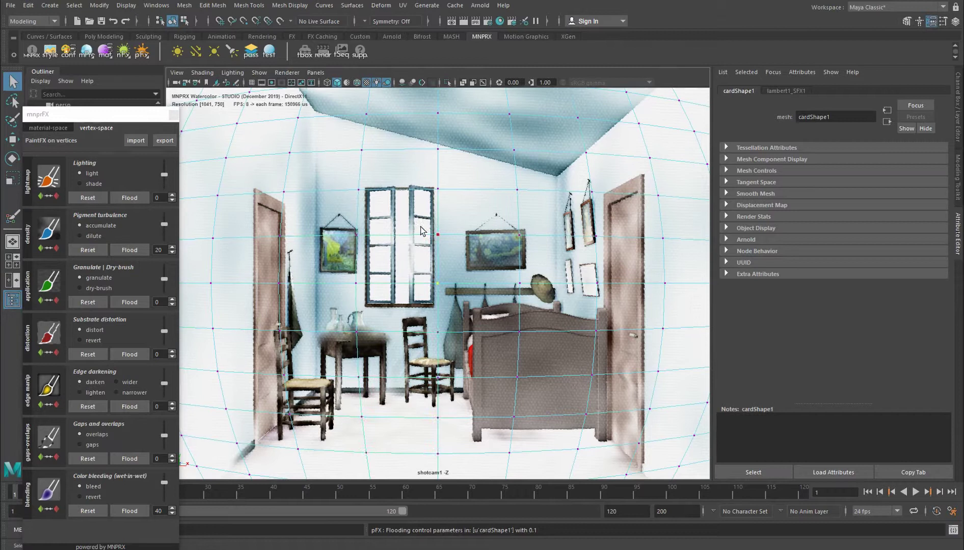
pyautogui.press('F8')
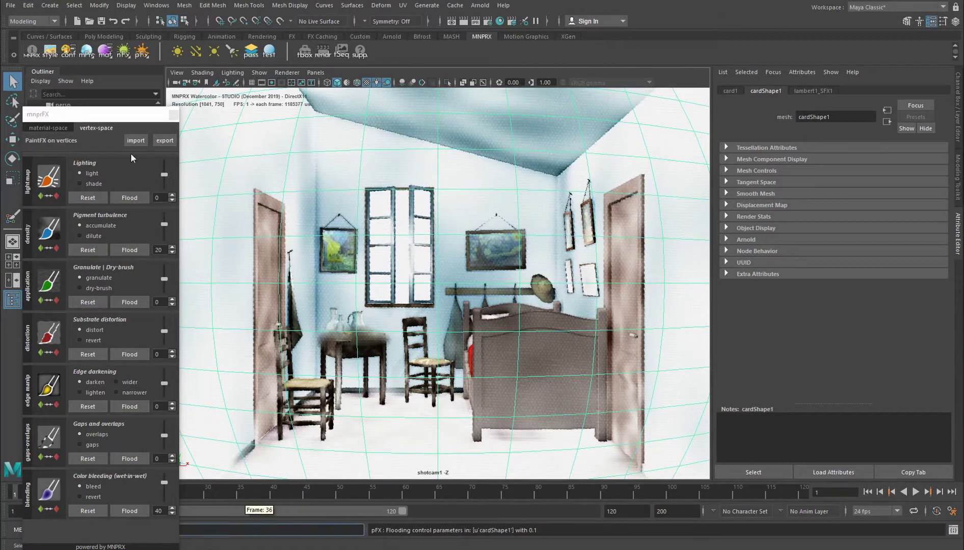
pyautogui.click(173, 114)
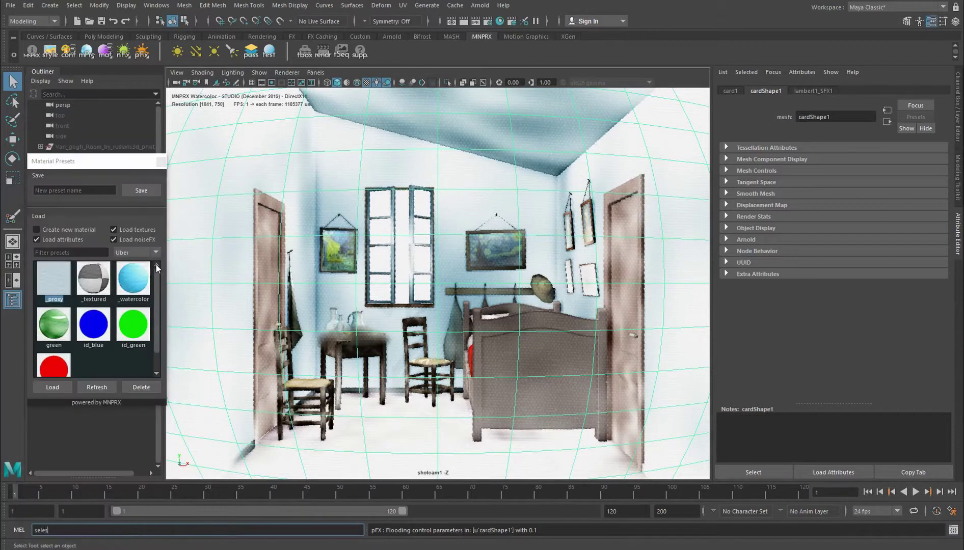
pyautogui.write('select -cl')
pyautogui.press('Return')
# Examine the diluted vignette through shotcam1 while moving the camera around the room
pyautogui.keyDown('alt'); pyautogui.moveTo(417, 206); pyautogui.dragTo(463, 236); pyautogui.keyUp('alt')
pyautogui.keyDown('alt'); pyautogui.moveTo(446, 243); pyautogui.dragTo(613, 170, button='middle'); pyautogui.keyUp('alt')
pyautogui.keyDown('alt'); pyautogui.moveTo(586, 282); pyautogui.dragTo(523, 288); pyautogui.keyUp('alt')
pyautogui.scroll(-6, 524, 288)
pyautogui.scroll(8, 502, 290)
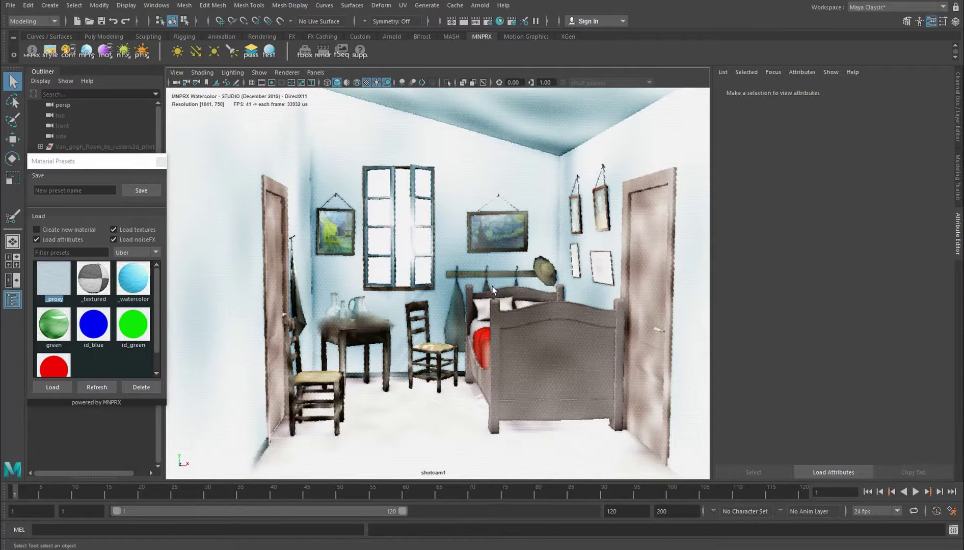
pyautogui.keyDown('alt'); pyautogui.moveTo(464, 279); pyautogui.dragTo(447, 291); pyautogui.keyUp('alt')
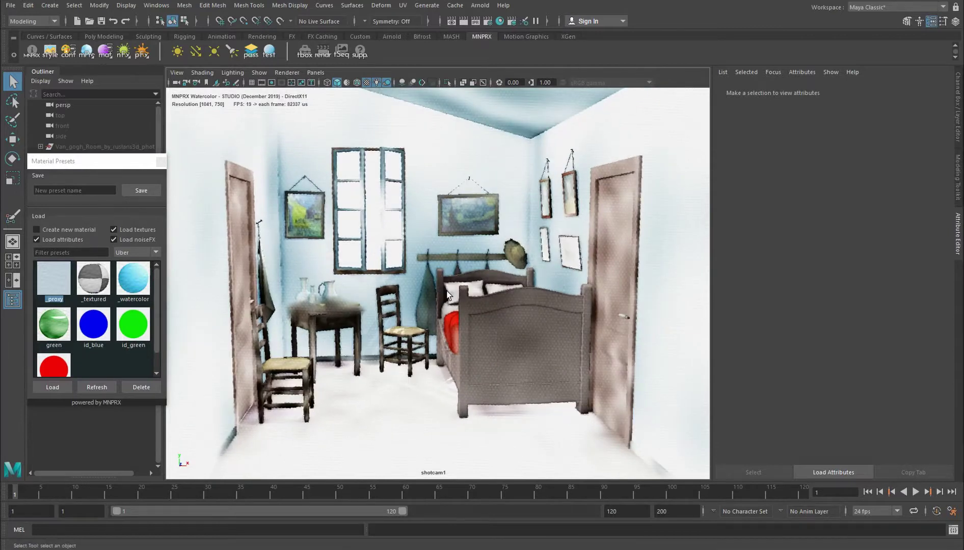